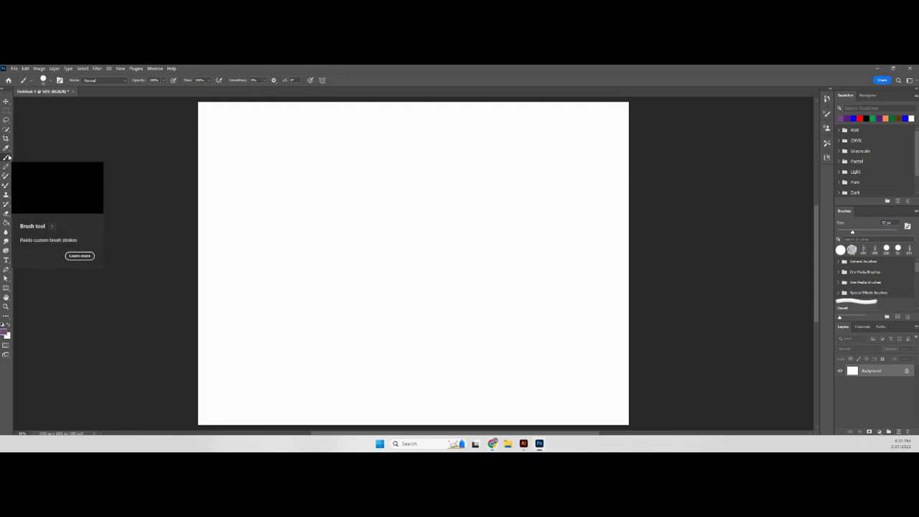
Toggle the Tool Preset picker, then show the 52 px, 100% hardness Hard Round brush settings.
left_click(26, 81)
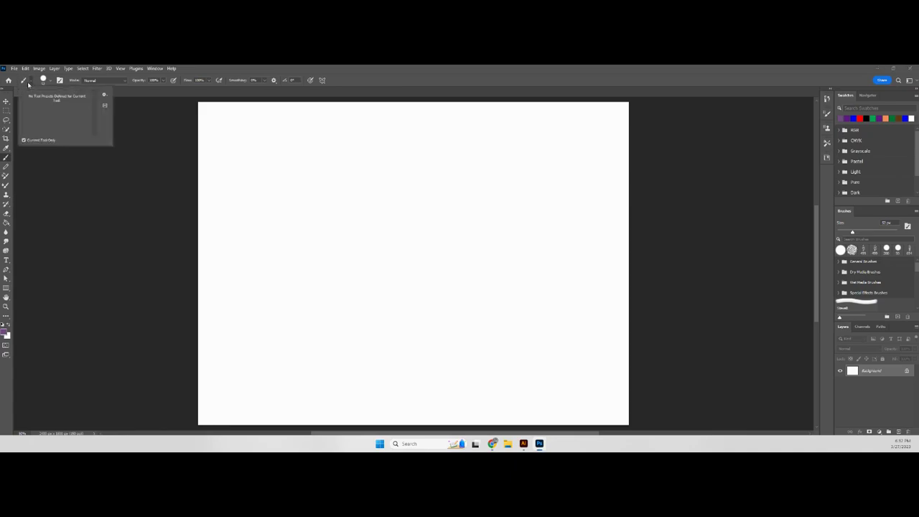
left_click(26, 81)
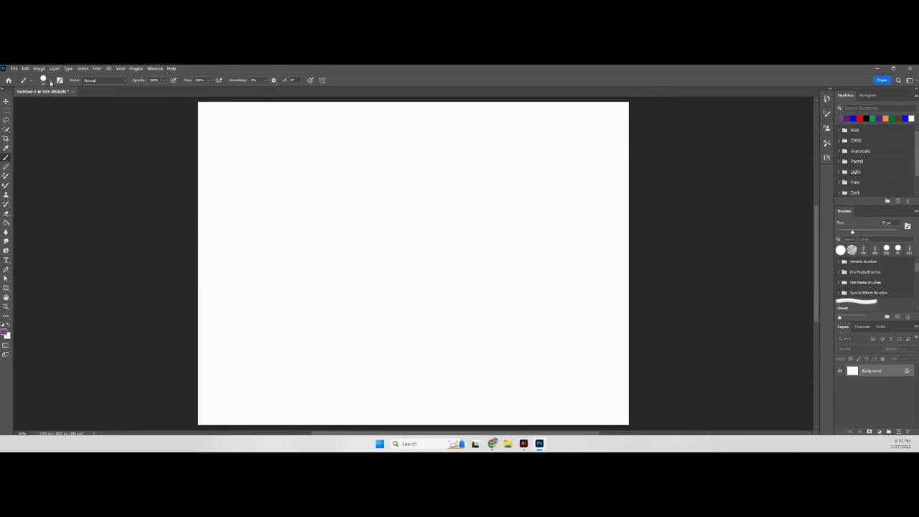
left_click(50, 82)
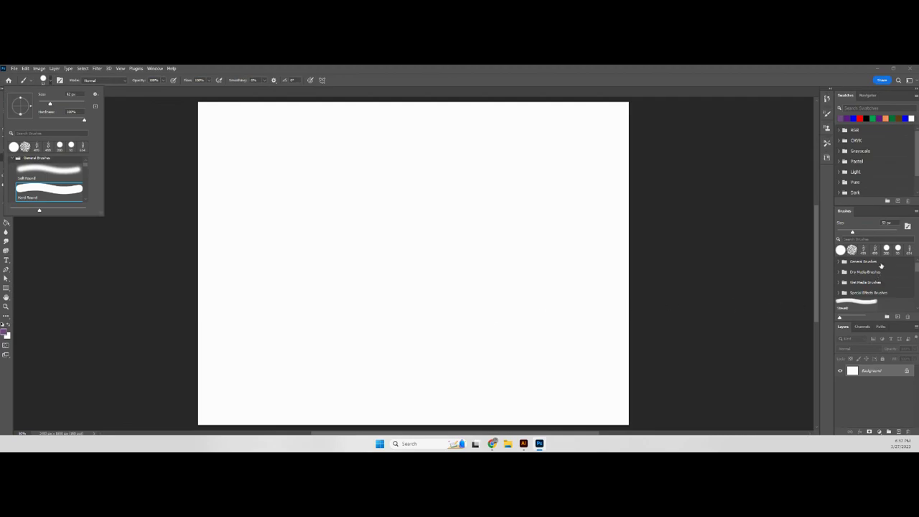
Collapse General Brushes, enlarge the brush to about 105 px, and paint a wavy purple stroke.
mouse_move(86, 167)
left_mouse_down()
mouse_move(83, 185)
mouse_move(83, 162)
left_mouse_up()
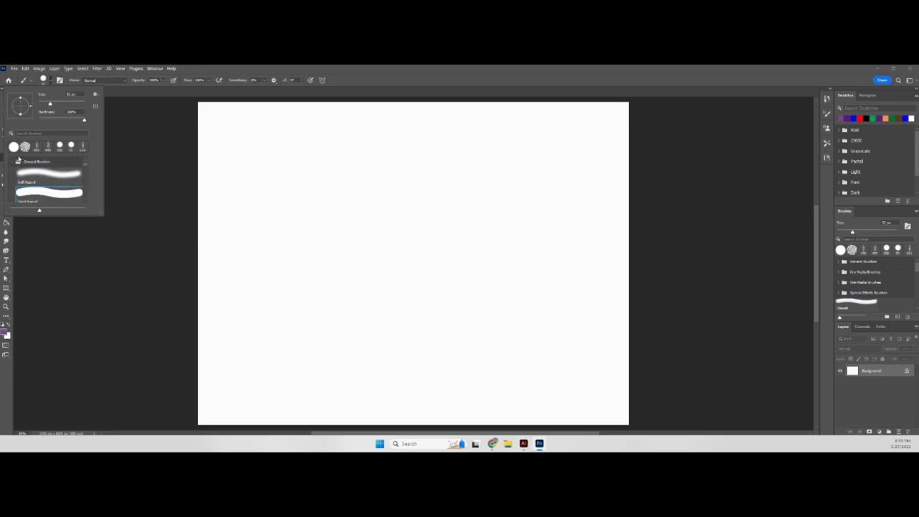
left_click(17, 162)
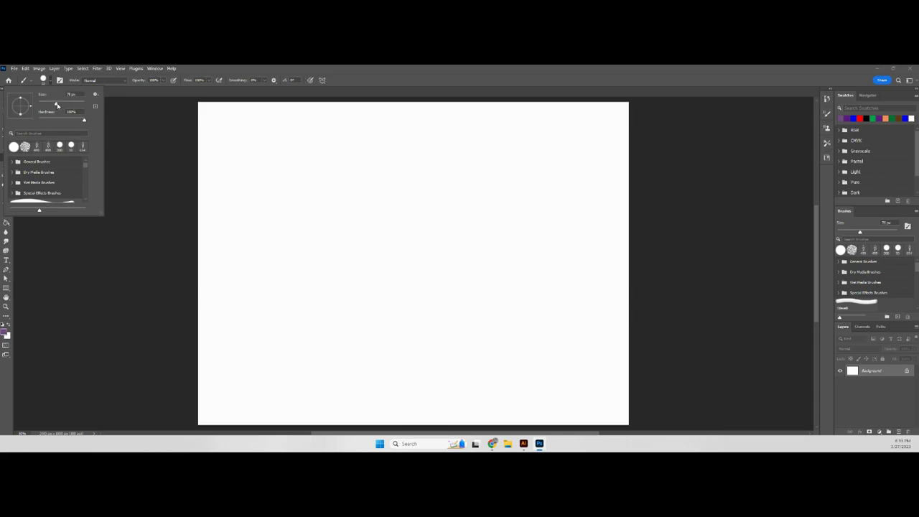
left_click_drag(50, 104, 63, 106)
left_click(250, 145)
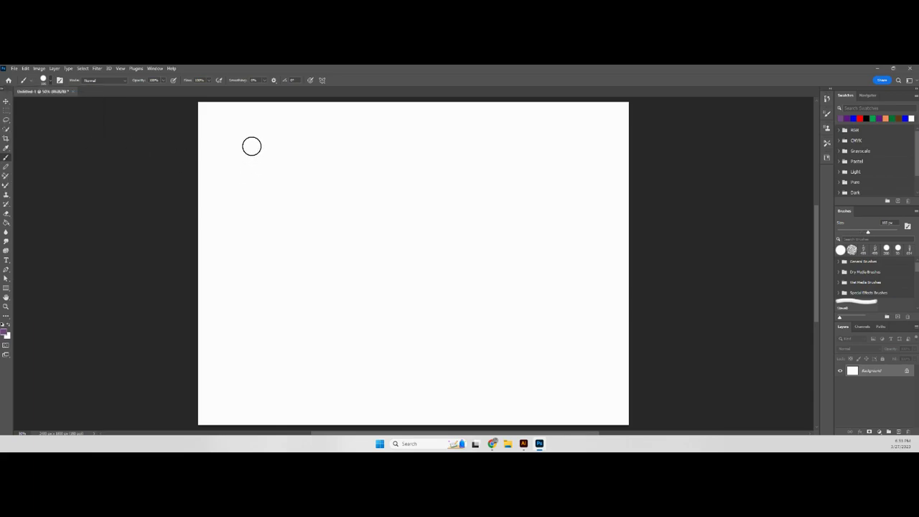
mouse_move(248, 146)
left_mouse_down()
mouse_move(275, 152)
mouse_move(307, 195)
mouse_move(367, 208)
mouse_move(438, 203)
mouse_move(480, 260)
mouse_move(470, 301)
mouse_move(335, 304)
left_mouse_up()
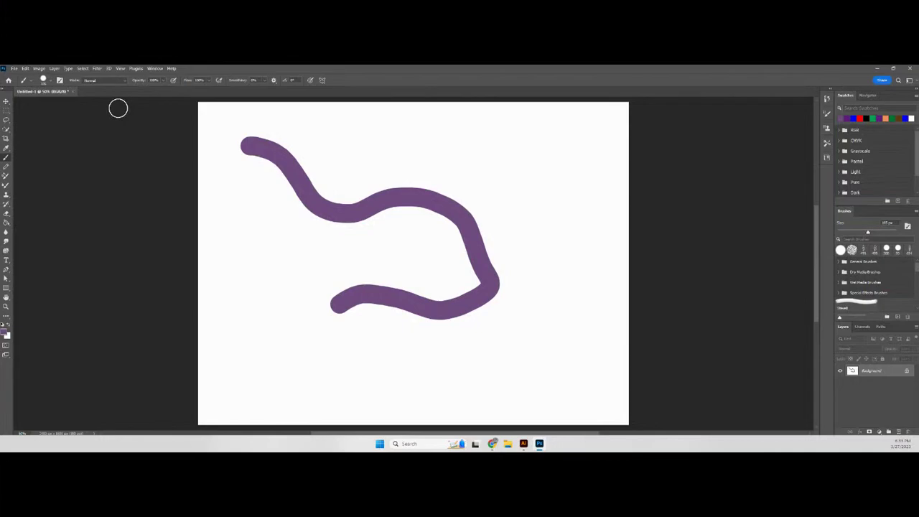
Lower hardness to 44% and paint a softer stroke beside the first.
left_click(52, 82)
left_click_drag(84, 122, 61, 123)
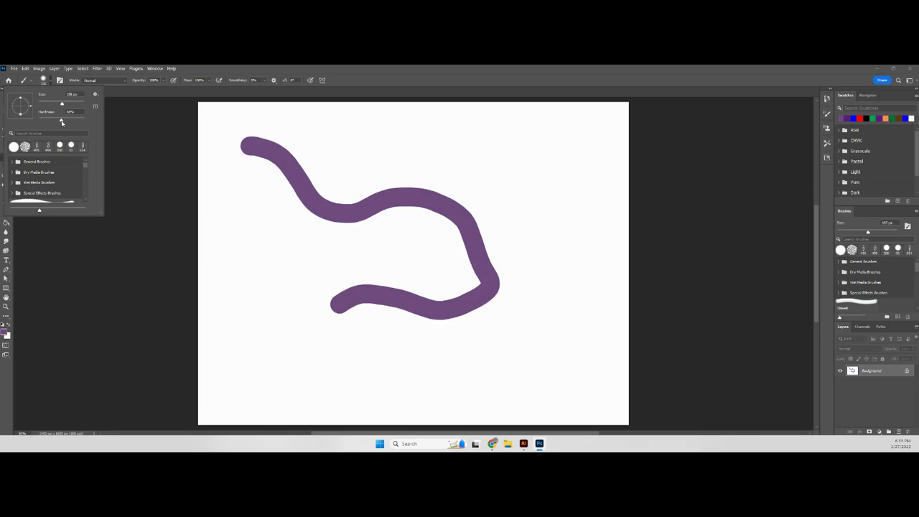
mouse_move(292, 127)
left_mouse_down()
mouse_move(319, 166)
mouse_move(340, 172)
mouse_move(421, 166)
mouse_move(456, 174)
mouse_move(485, 192)
mouse_move(506, 224)
mouse_move(519, 282)
mouse_move(500, 315)
mouse_move(481, 331)
mouse_move(393, 327)
left_mouse_up()
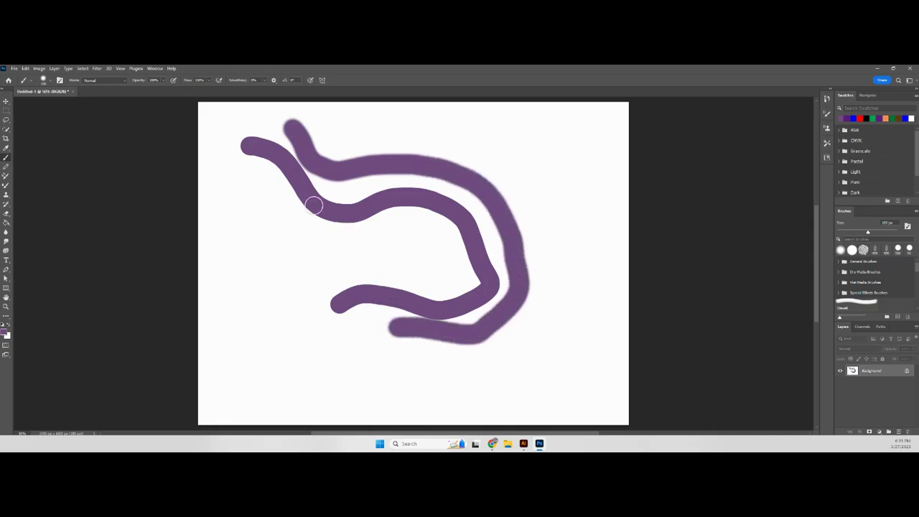
Reduce hardness further and paint an even softer, feathered third stroke.
left_click(51, 82)
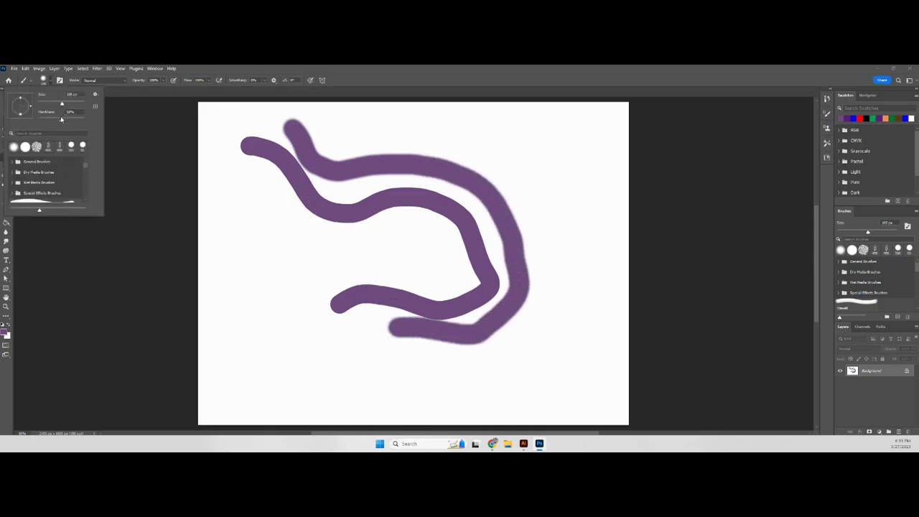
left_click_drag(60, 118, 32, 124)
left_click(318, 123)
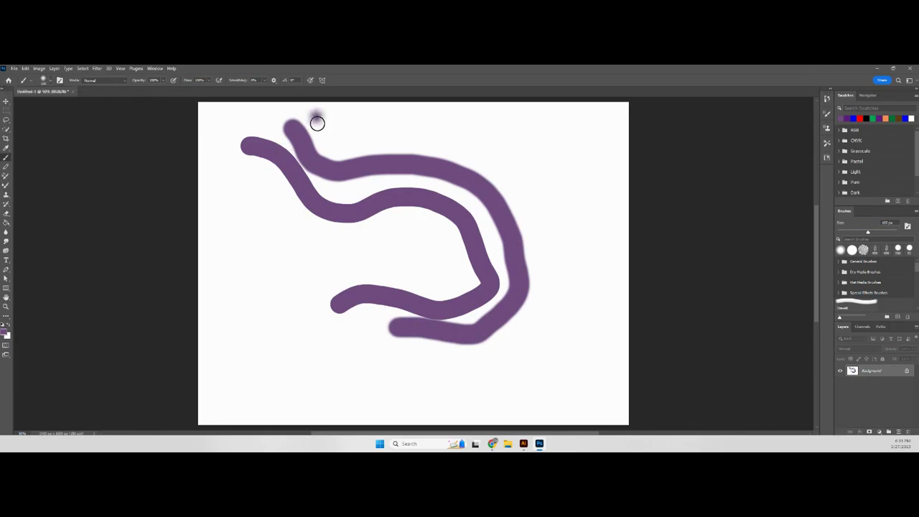
mouse_move(317, 123)
left_mouse_down()
mouse_move(338, 137)
mouse_move(404, 133)
mouse_move(474, 146)
mouse_move(531, 195)
mouse_move(557, 267)
mouse_move(533, 367)
mouse_move(434, 354)
left_mouse_up()
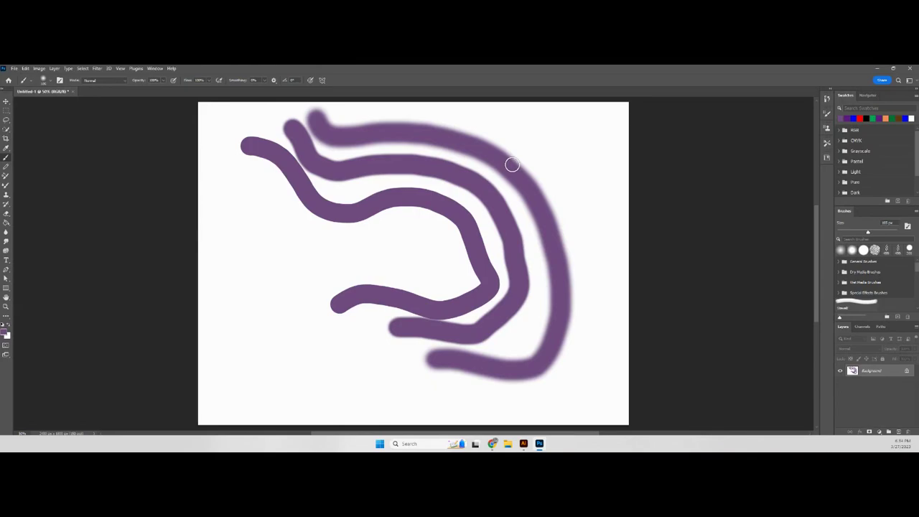
Undo the strokes, choose the 499 px scatter tip, rotate its angle, and stamp a first dab cluster.
key("ctrl+z")
key("ctrl+z")
key("ctrl+z")
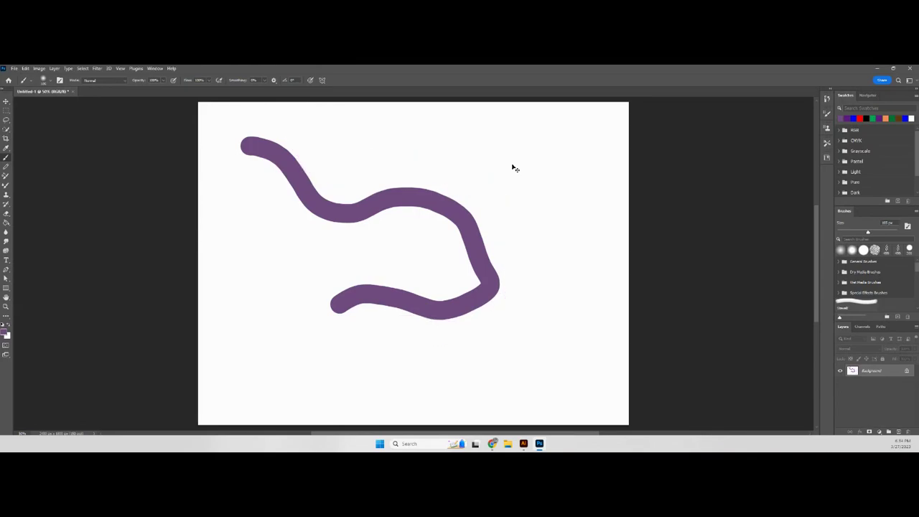
left_click(45, 79)
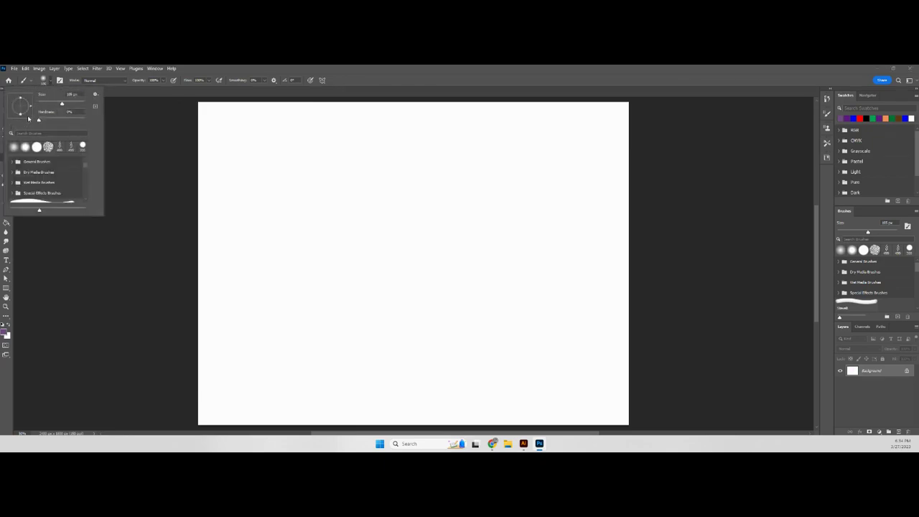
left_click(59, 147)
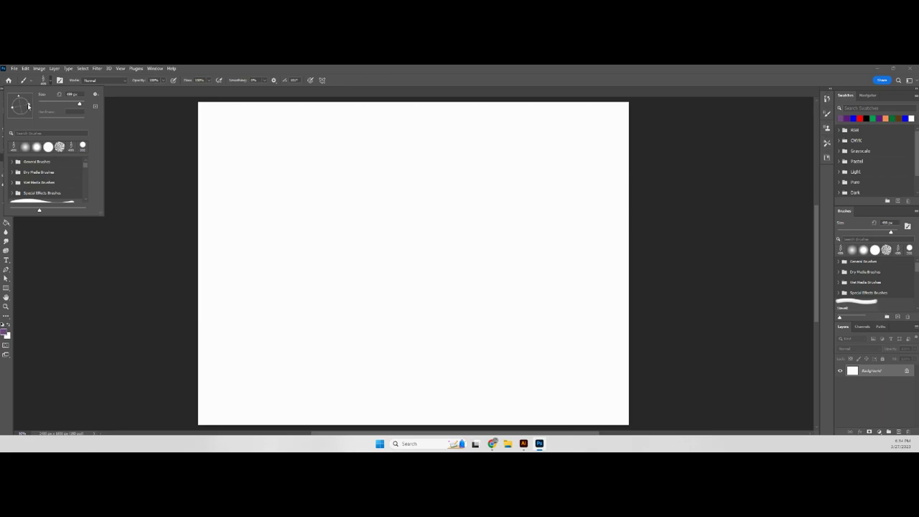
left_click_drag(18, 97, 32, 120)
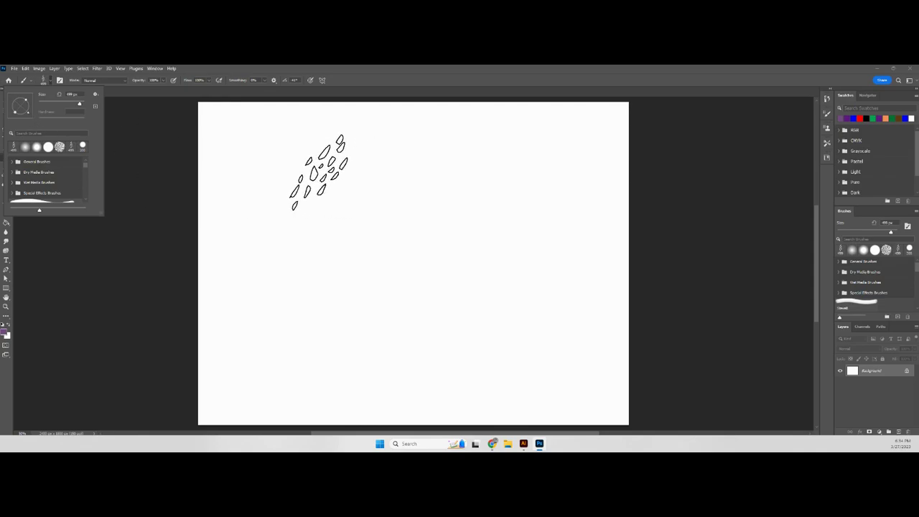
left_click(319, 172)
Stamp second and third dab clusters to the right at new tip angles.
left_click(45, 81)
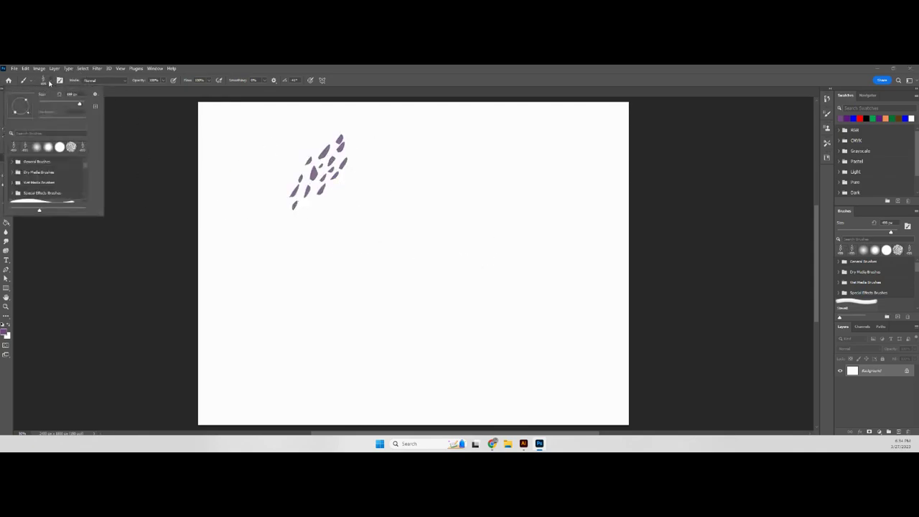
left_click_drag(29, 114, 11, 112)
left_click(383, 175)
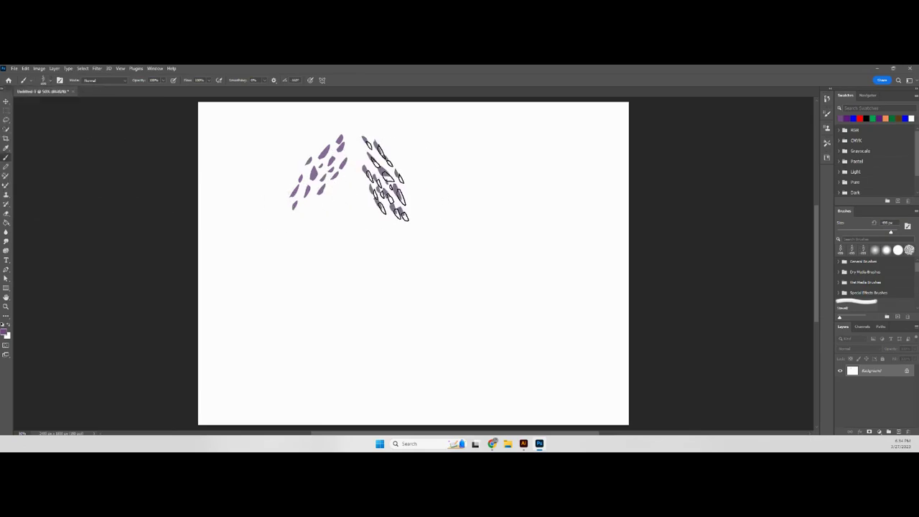
left_click(49, 81)
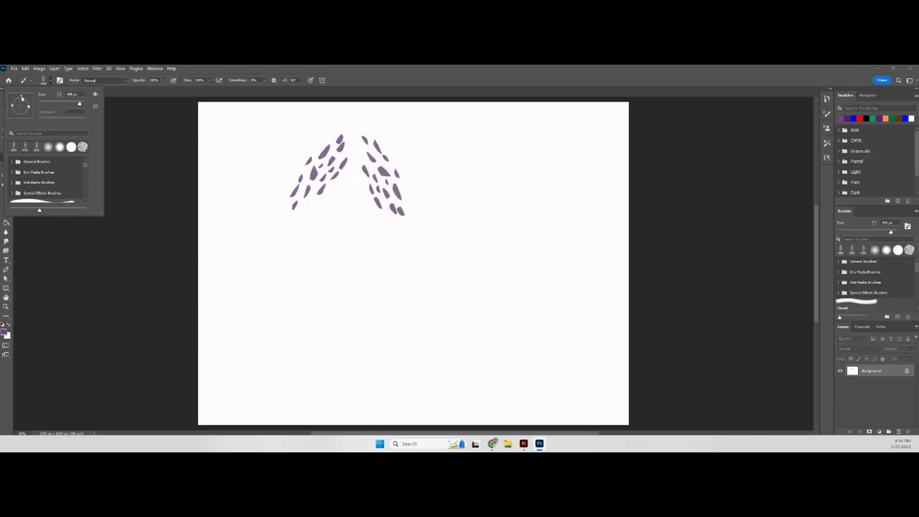
left_click(458, 167)
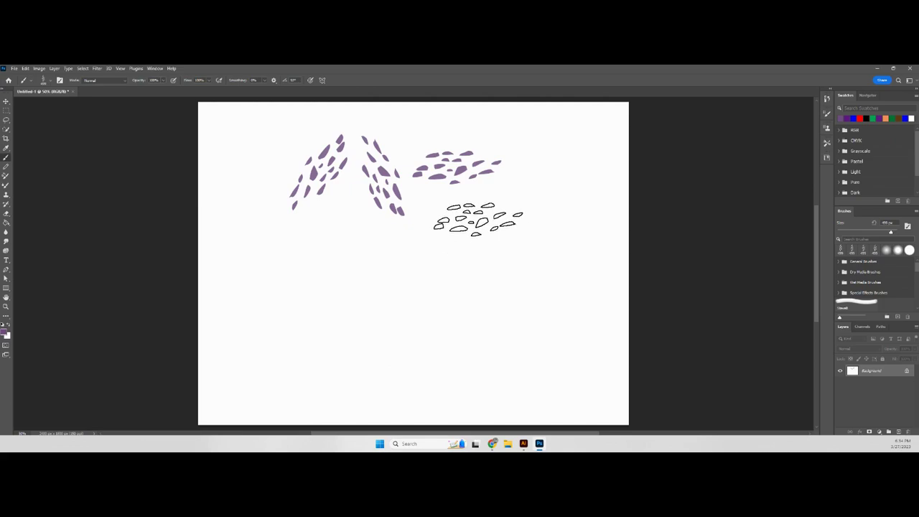
Paint a large purple mass below the clusters and rotate the tip angle again.
mouse_move(332, 263)
left_mouse_down()
mouse_move(338, 241)
mouse_move(377, 255)
mouse_move(481, 338)
mouse_move(513, 341)
left_mouse_up()
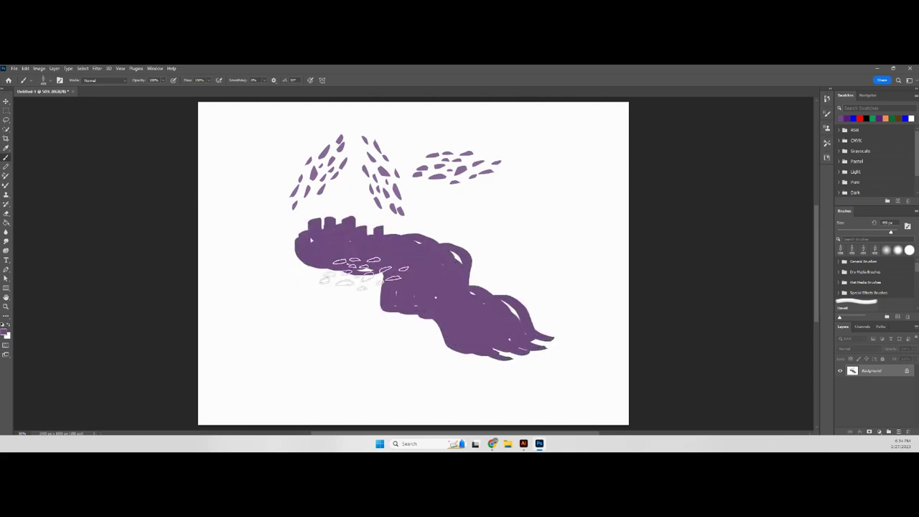
left_click(50, 81)
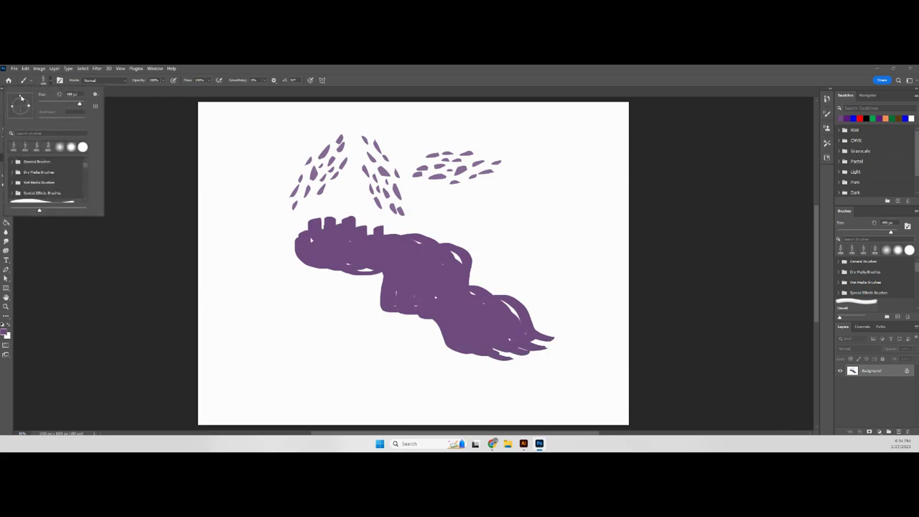
left_click_drag(21, 98, 30, 120)
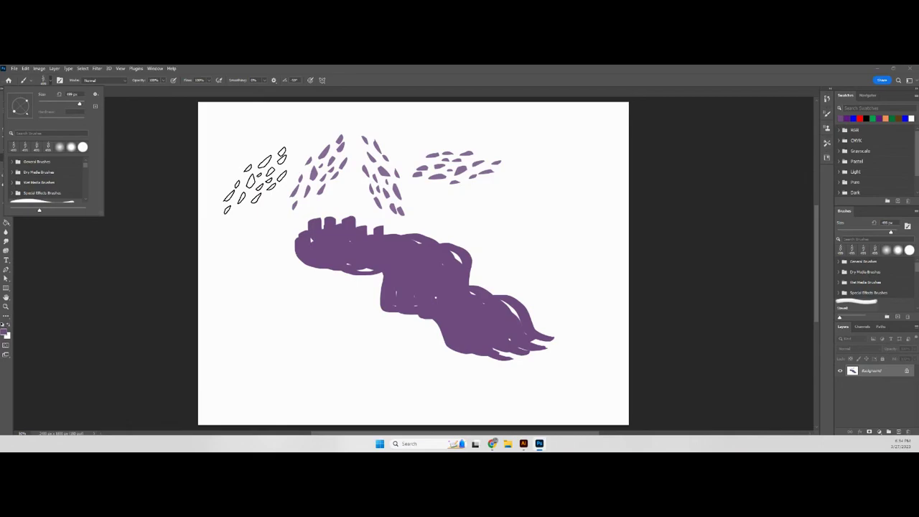
Undo the large purple mass and the three dab clusters.
key("Escape")
key("ctrl+z")
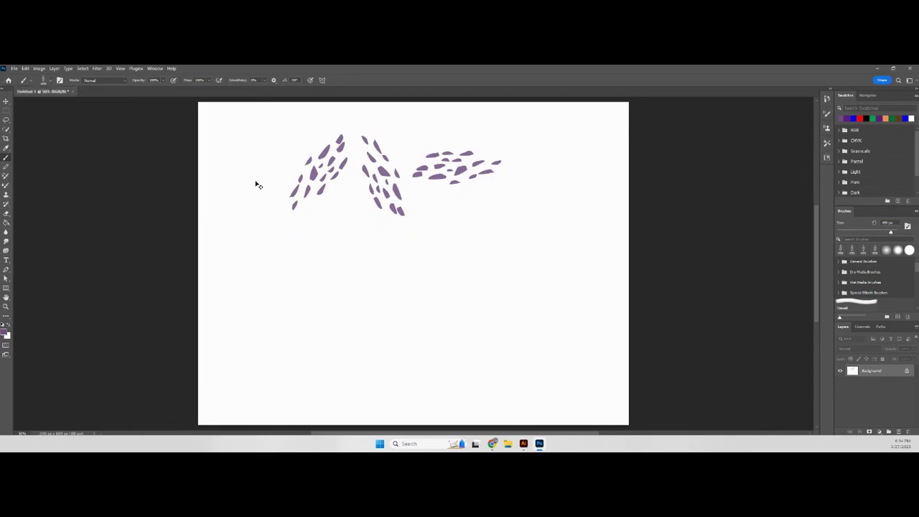
key("ctrl+z")
key("ctrl+z")
key("ctrl+z")
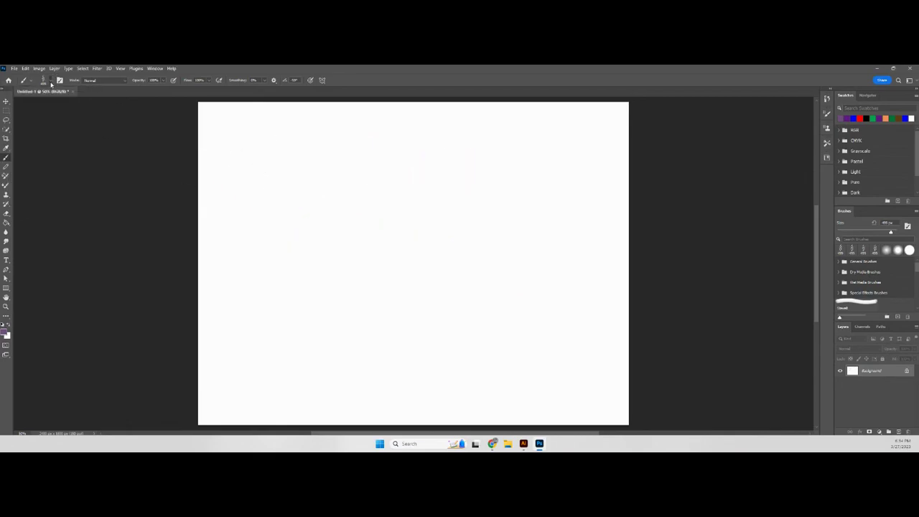
Switch to the hard round brush, flatten its tip into an ellipse, and paint a ribbon stroke.
left_click(50, 80)
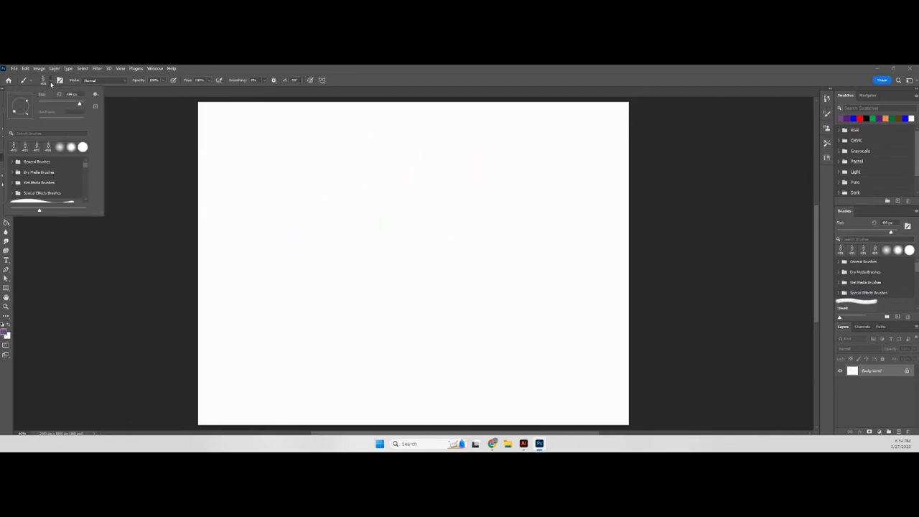
left_click(83, 147)
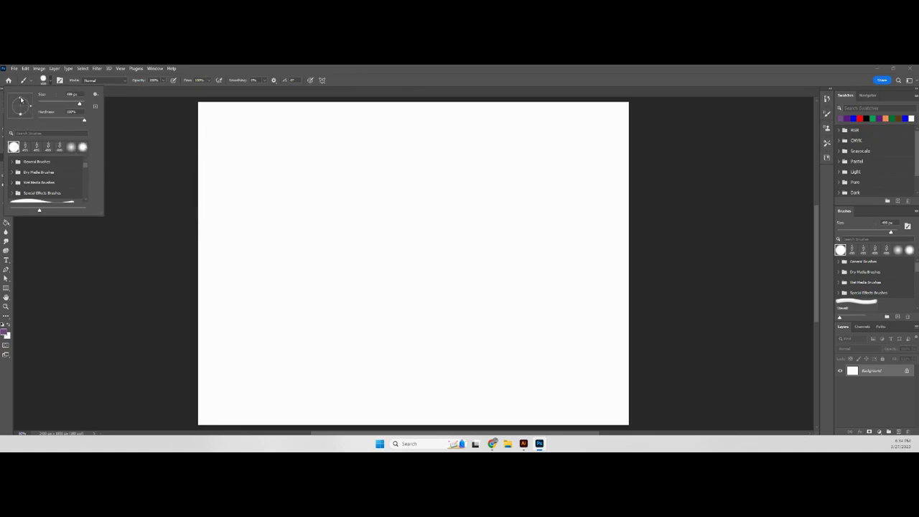
left_click_drag(20, 100, 20, 104)
left_click_drag(20, 105, 21, 106)
mouse_move(290, 174)
left_mouse_down()
mouse_move(327, 177)
mouse_move(360, 240)
mouse_move(414, 246)
mouse_move(465, 234)
mouse_move(491, 272)
mouse_move(526, 291)
left_mouse_up()
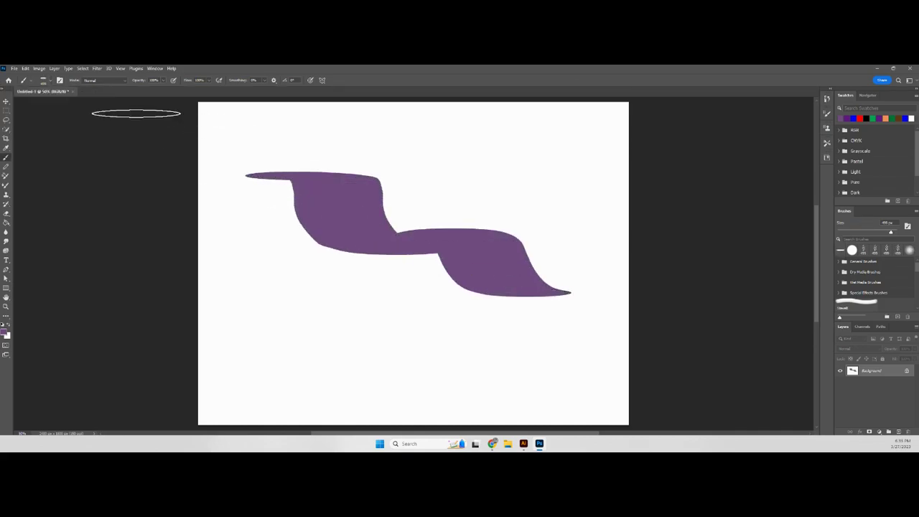
Tilt the flat tip, paint an angled ribbon stroke, then undo the strokes.
left_click(45, 81)
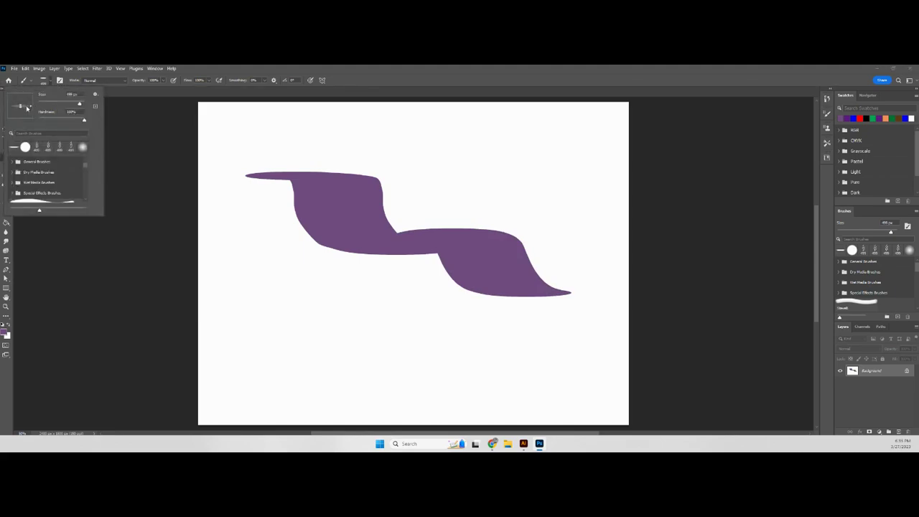
mouse_move(31, 108)
left_mouse_down()
mouse_move(21, 101)
mouse_move(28, 99)
left_mouse_up()
mouse_move(440, 169)
left_mouse_down()
mouse_move(466, 180)
mouse_move(517, 156)
mouse_move(534, 183)
mouse_move(536, 217)
mouse_move(562, 241)
left_mouse_up()
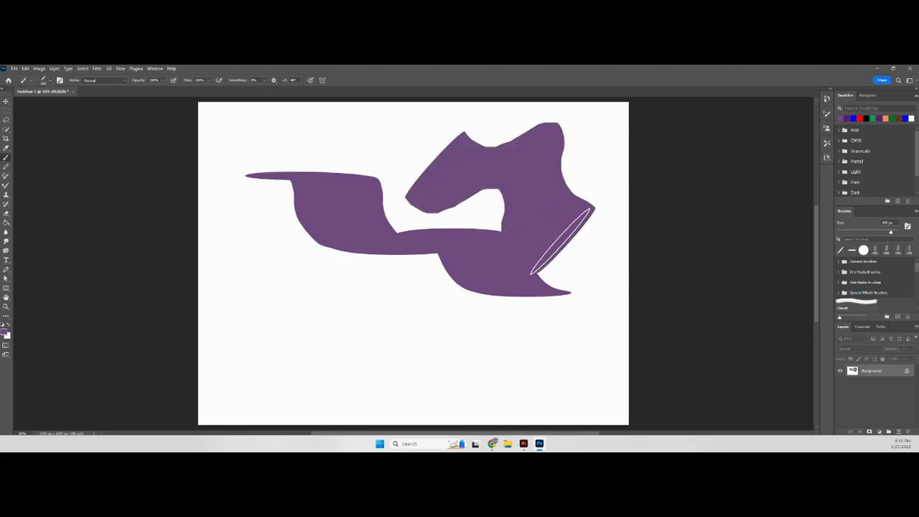
key("ctrl+z")
key("ctrl+z")
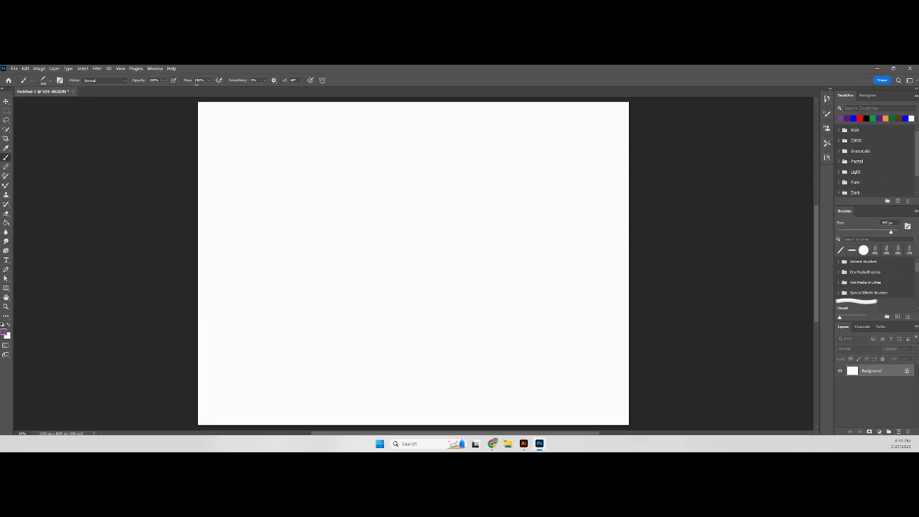
Choose the round brush and a textured tip in Brush Settings, leaving a roughly 45 px brush.
left_click(44, 81)
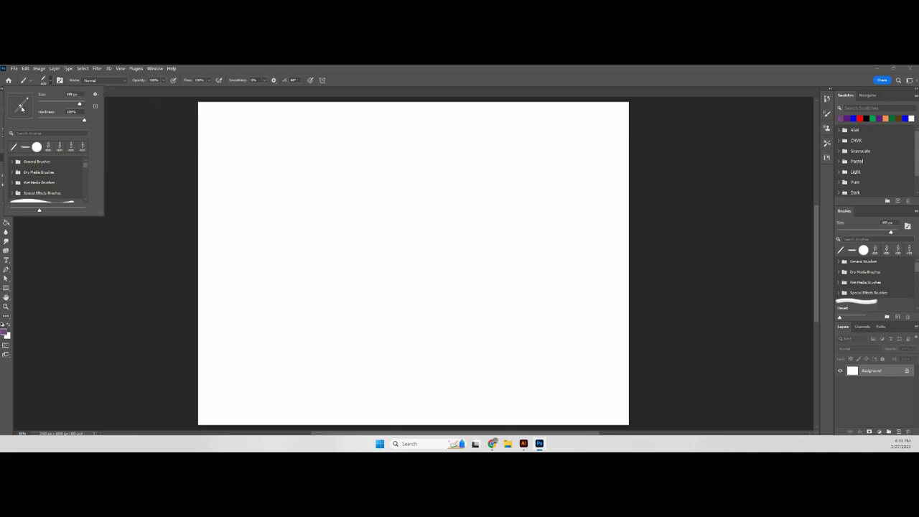
left_click(36, 147)
left_click(827, 113)
left_click(744, 135)
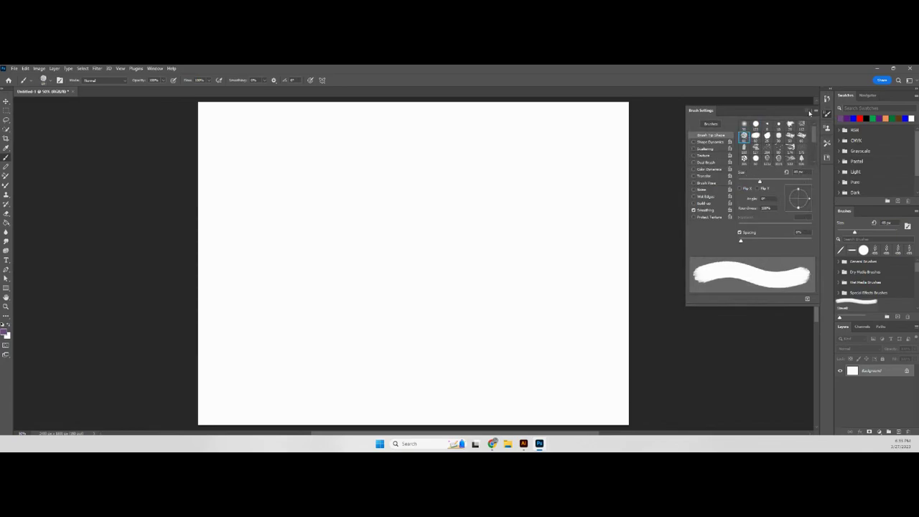
left_click(809, 112)
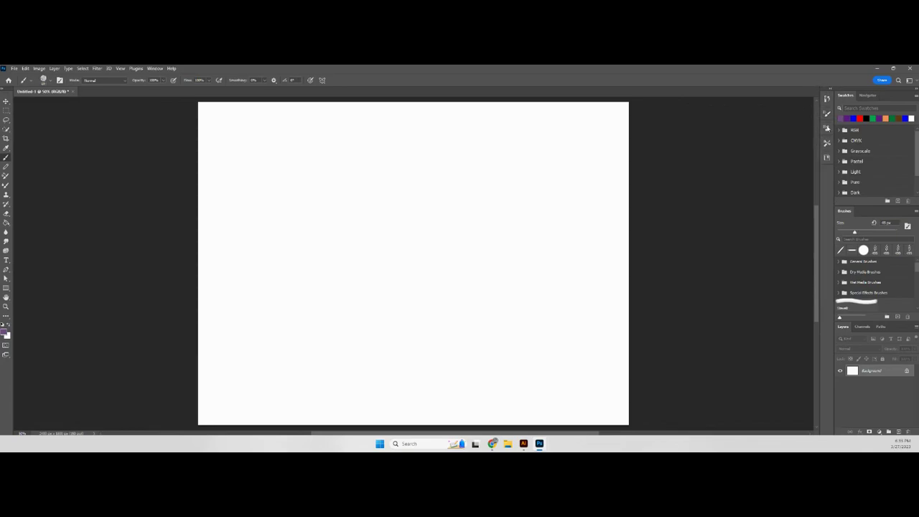
In Normal mode, paint a short test stroke, enlarge the brush to about 300 px, and paint a vertical bar.
left_click(123, 82)
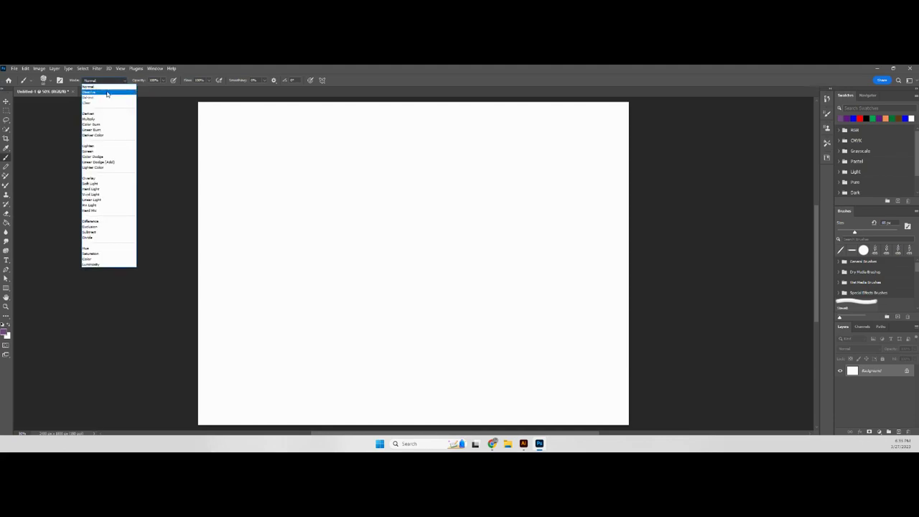
left_click(107, 94)
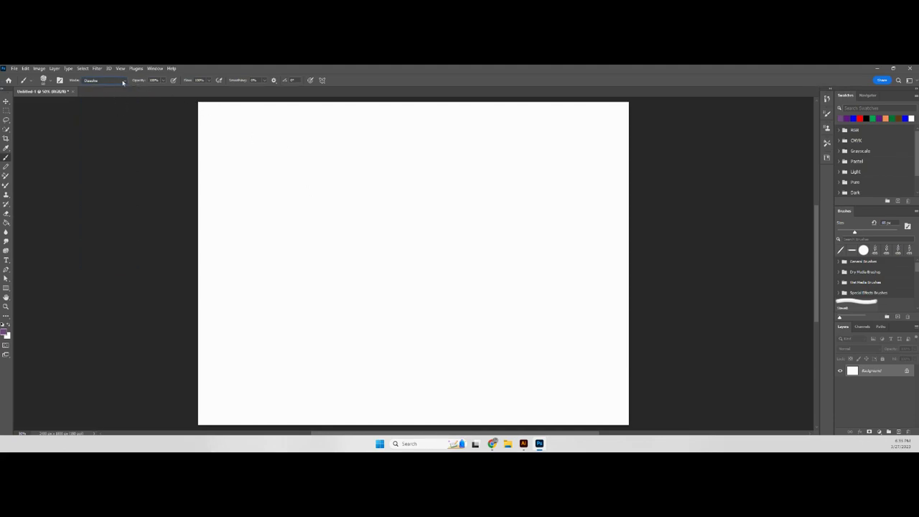
left_click(123, 83)
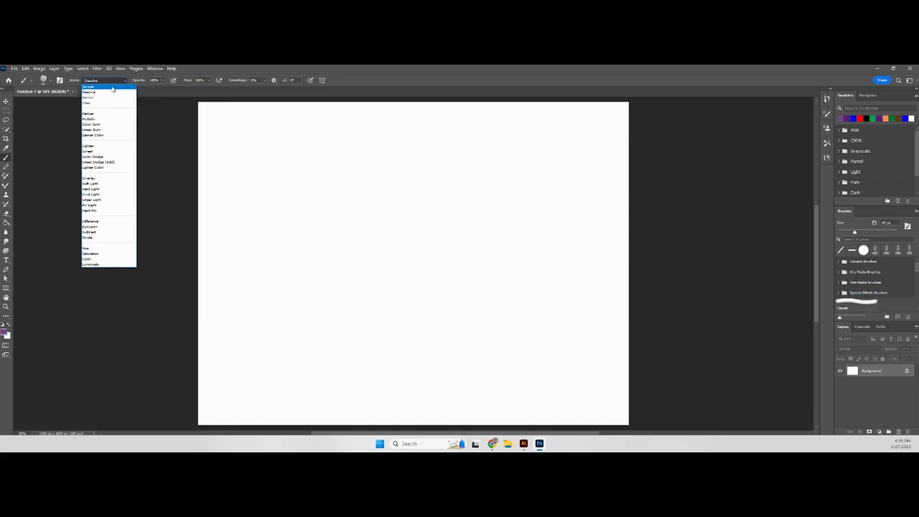
left_click(107, 86)
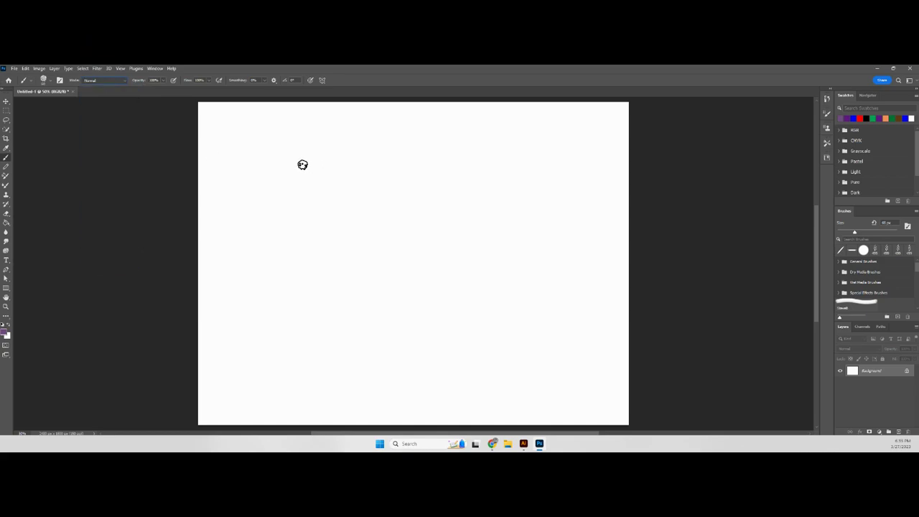
left_click_drag(277, 178, 277, 188)
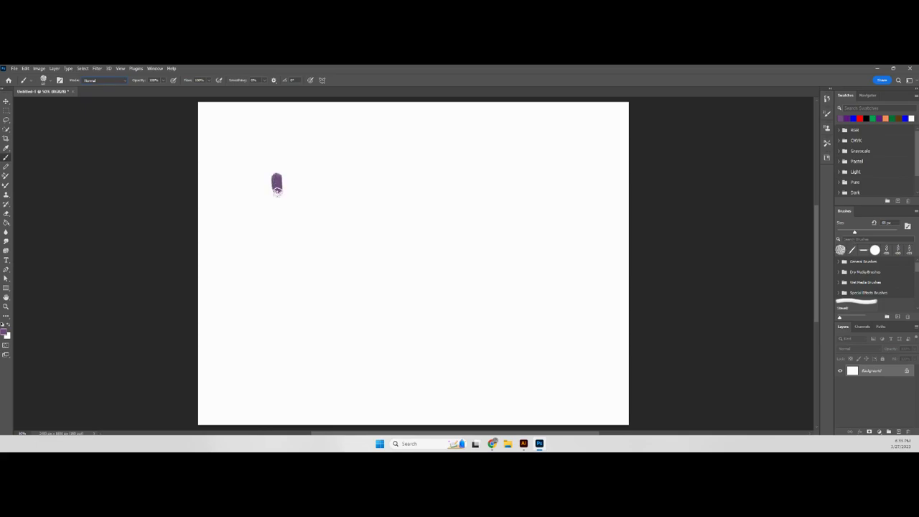
key("bracketright")
key("bracketright")
key("bracketright")
key("bracketright")
key("bracketright")
key("bracketright")
key("bracketright")
key("bracketright")
key("bracketright")
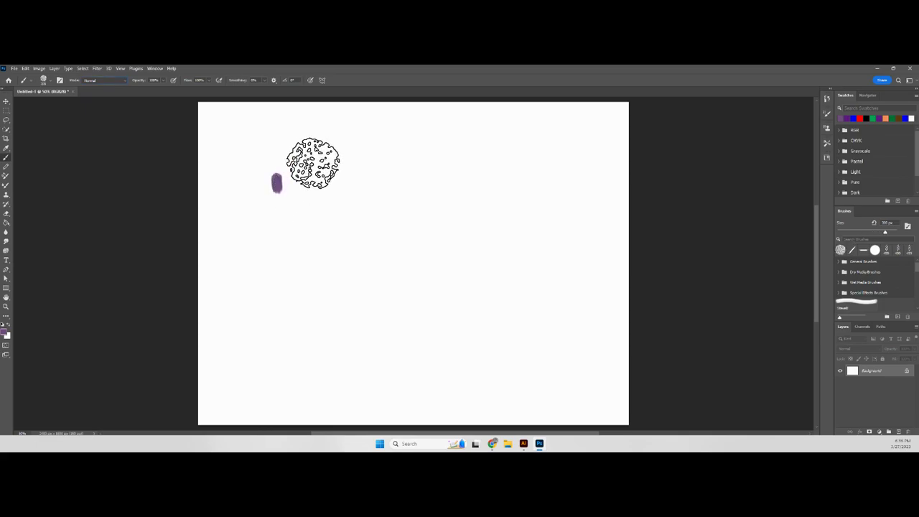
mouse_move(316, 151)
left_mouse_down()
mouse_move(319, 317)
mouse_move(318, 148)
mouse_move(322, 280)
left_mouse_up()
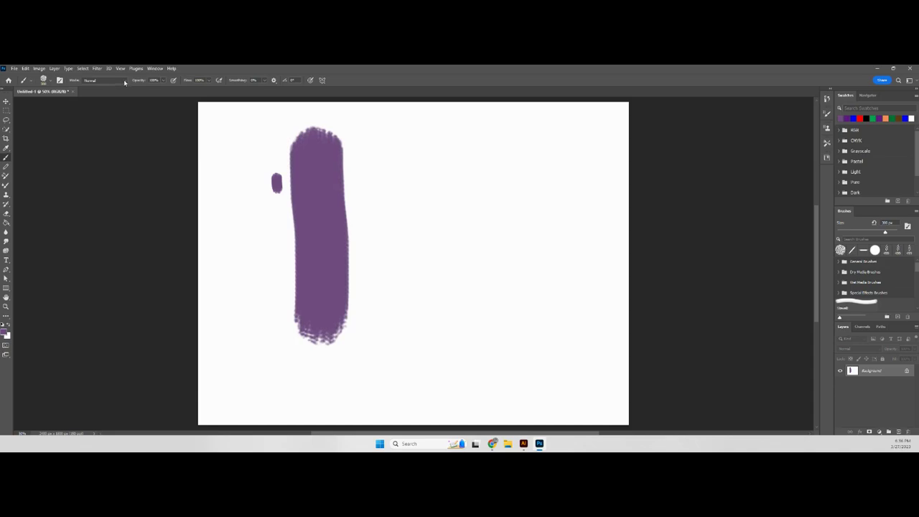
Paint a second bar in Dissolve mode, zoom in between the bars, then fit the canvas.
left_click(125, 81)
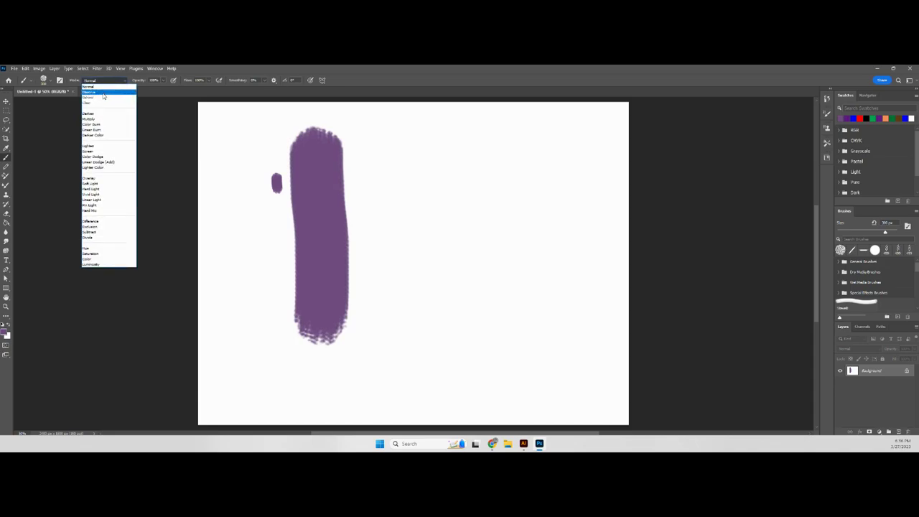
left_click(104, 93)
mouse_move(388, 158)
left_mouse_down()
mouse_move(381, 152)
mouse_move(381, 328)
left_mouse_up()
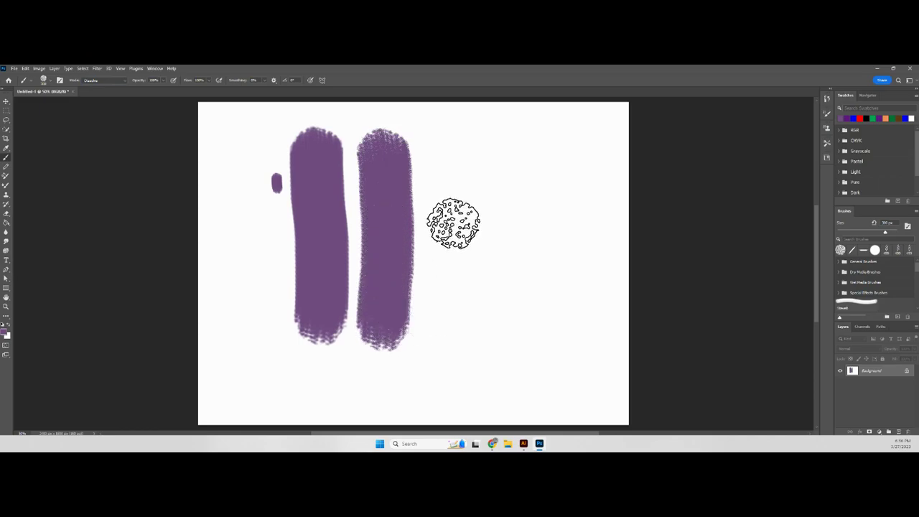
left_click(6, 305)
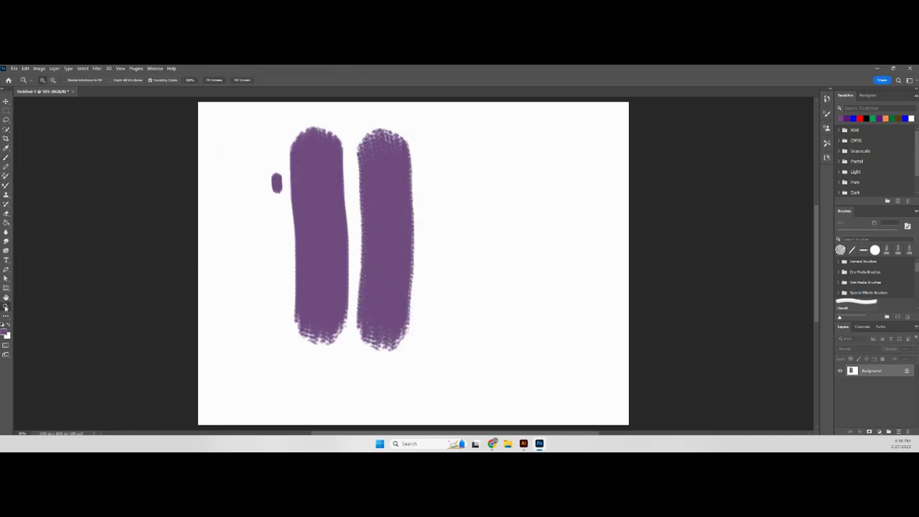
left_click(351, 176)
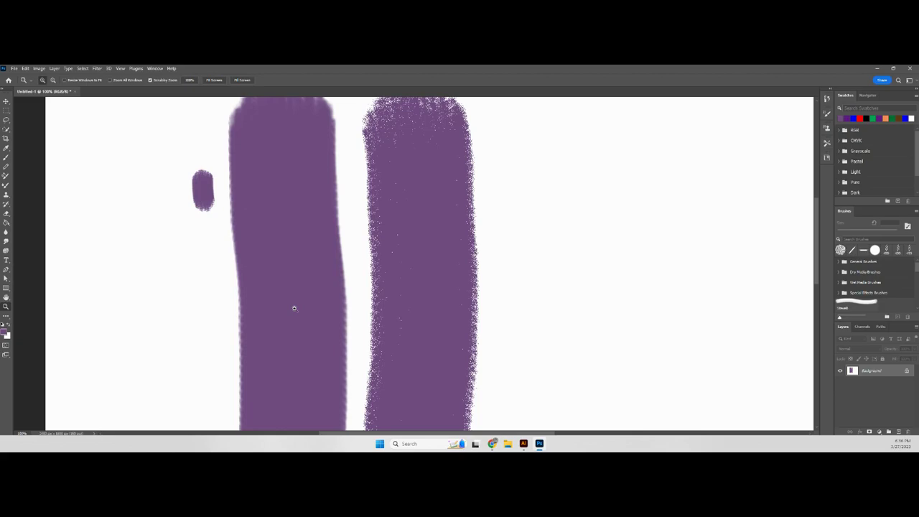
key("ctrl+0")
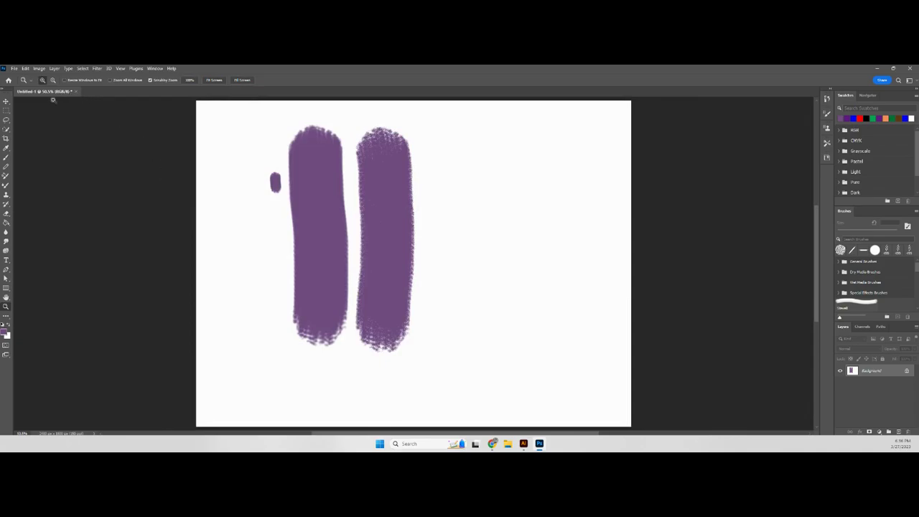
left_click(6, 158)
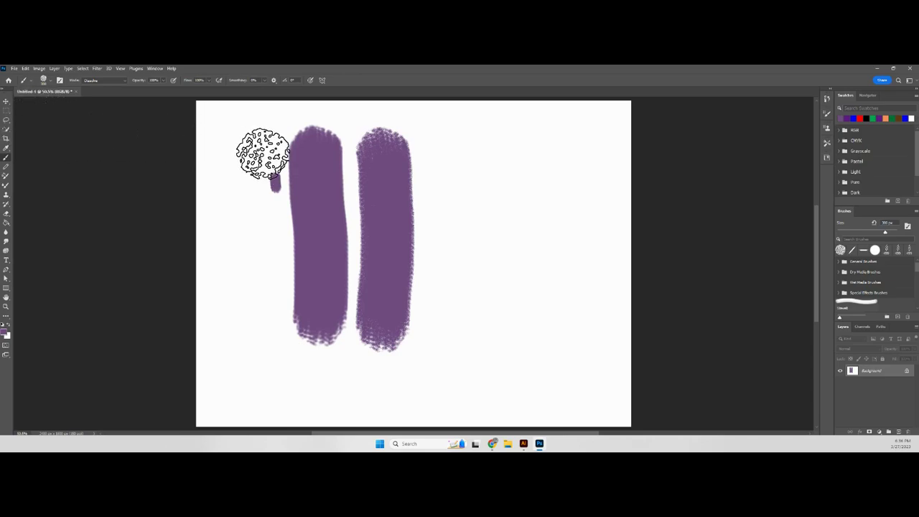
Undo the test strokes, return to Normal mode, and paint then undo a vertical stroke.
key("ctrl+z")
key("ctrl+z")
key("ctrl+z")
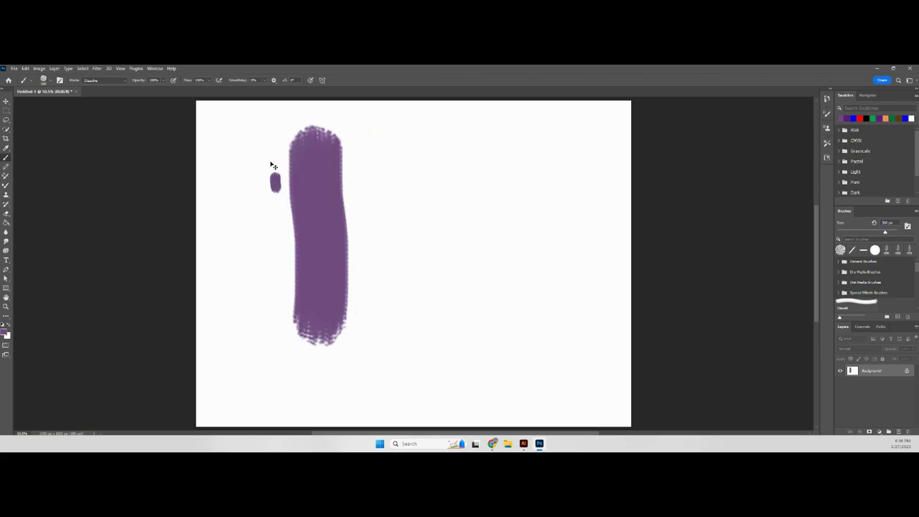
left_click(125, 82)
left_click(111, 90)
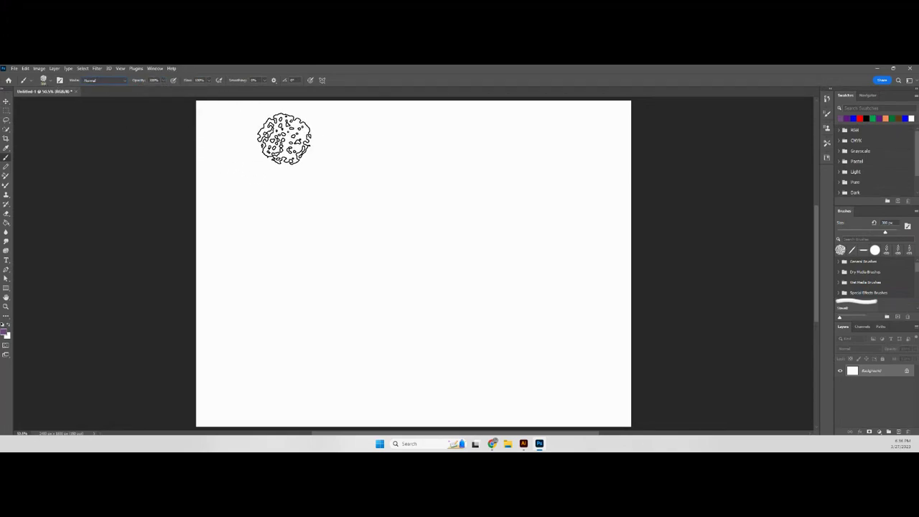
mouse_move(270, 137)
left_mouse_down()
mouse_move(273, 278)
mouse_move(270, 166)
left_mouse_up()
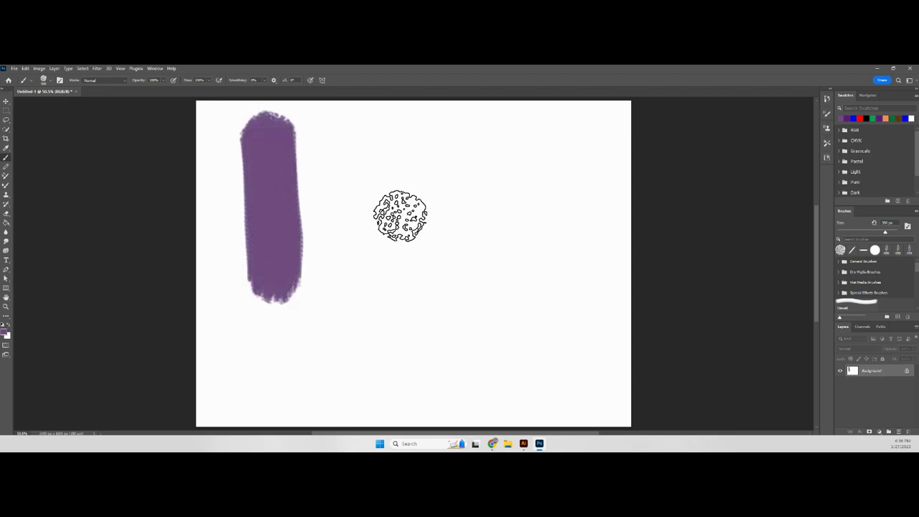
key("ctrl+z")
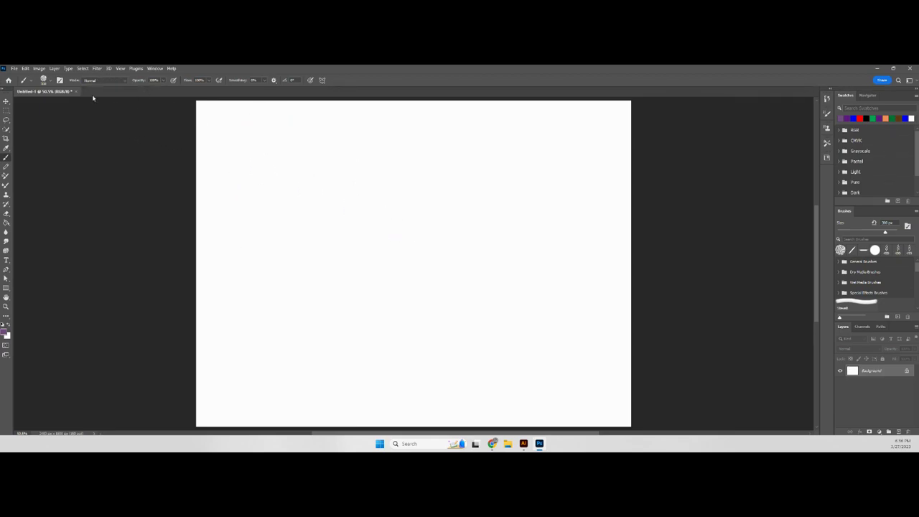
With the hard round brush, paint a solid bar, then a lighter one at lower opacity.
left_click(52, 80)
left_click(48, 146)
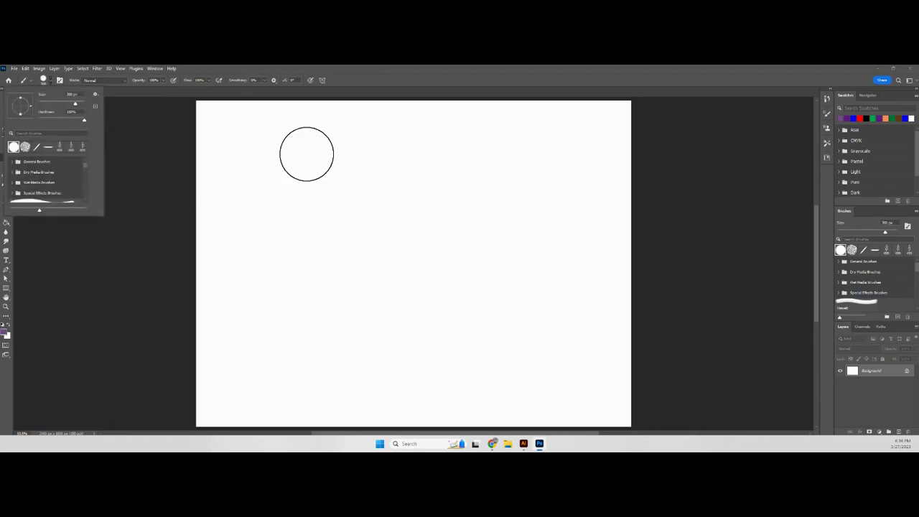
left_click_drag(290, 143, 290, 296)
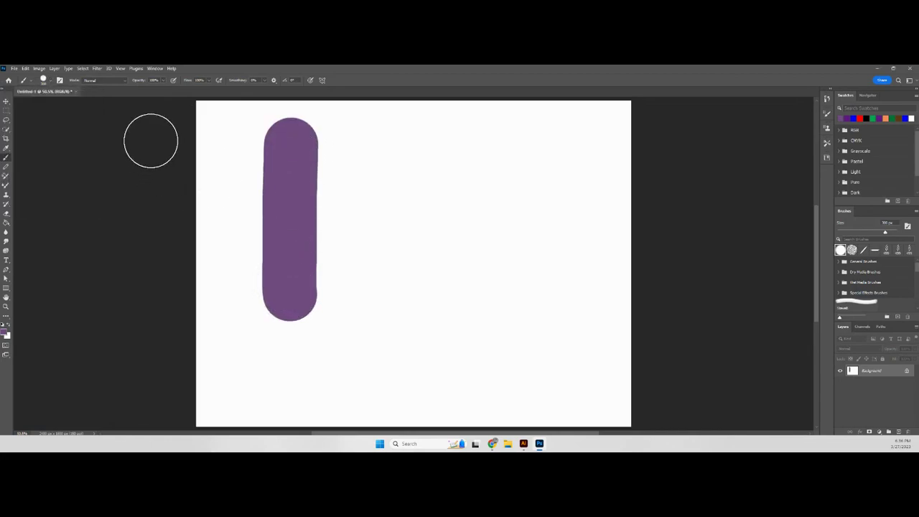
left_click(164, 81)
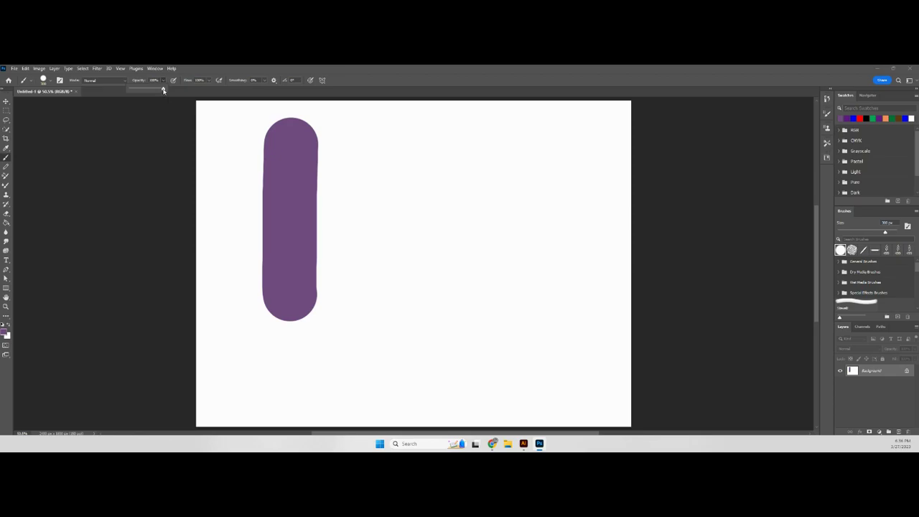
left_click_drag(163, 91, 152, 94)
left_click_drag(332, 135, 332, 294)
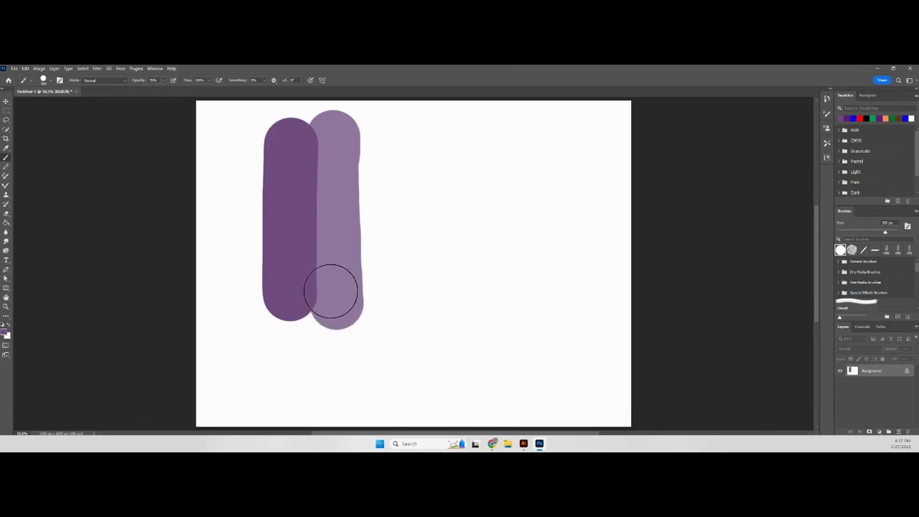
Paint third and fourth progressively lighter bars, undoing and repainting the fourth.
left_click(163, 81)
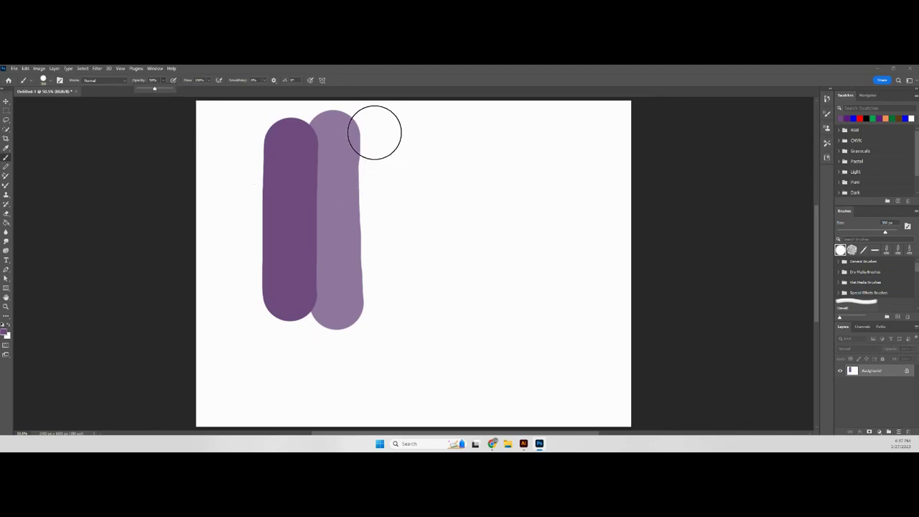
left_click_drag(371, 133, 384, 311)
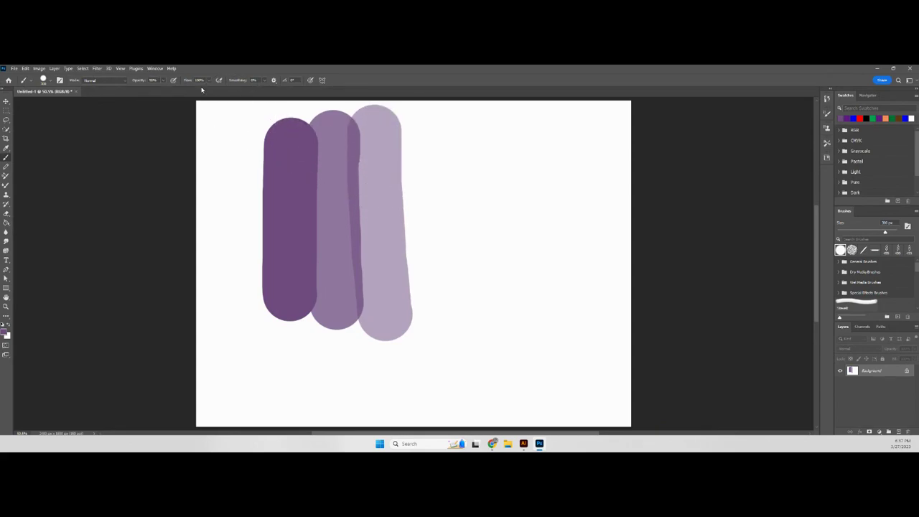
left_click(163, 80)
left_click_drag(422, 129, 436, 326)
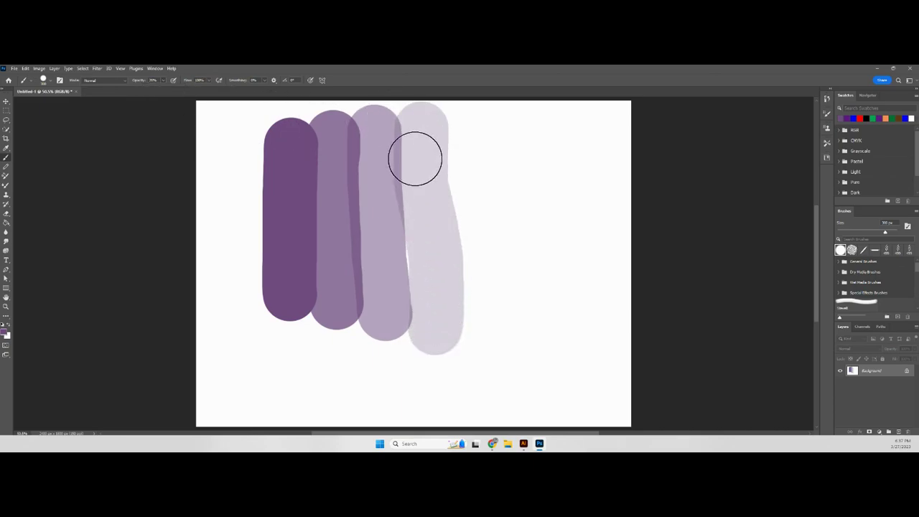
mouse_move(416, 167)
left_mouse_down()
mouse_move(432, 337)
mouse_move(421, 213)
mouse_move(423, 276)
left_mouse_up()
key("ctrl+z")
key("ctrl+z")
key("ctrl+z")
left_click_drag(416, 130, 434, 339)
Paint a very faint fifth stroke, paint over it, then undo the last strokes.
left_click(163, 80)
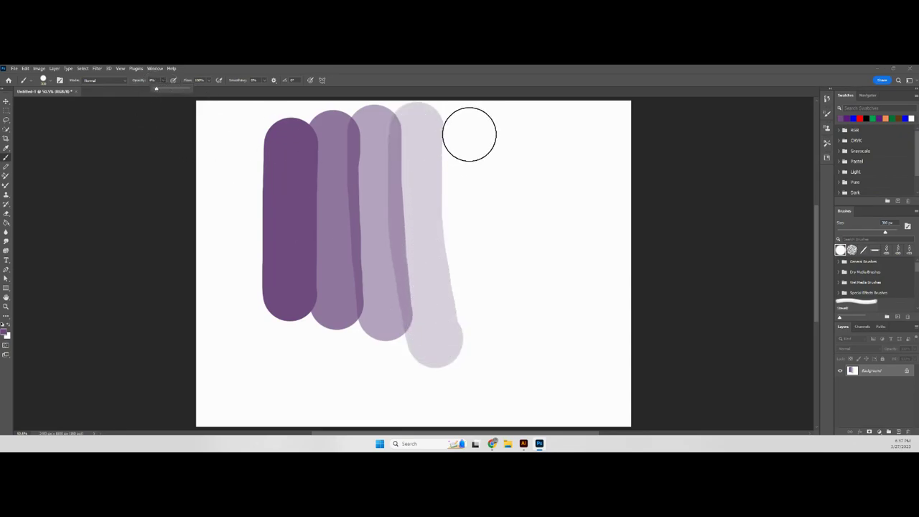
mouse_move(466, 131)
left_mouse_down()
mouse_move(466, 252)
mouse_move(476, 314)
left_mouse_up()
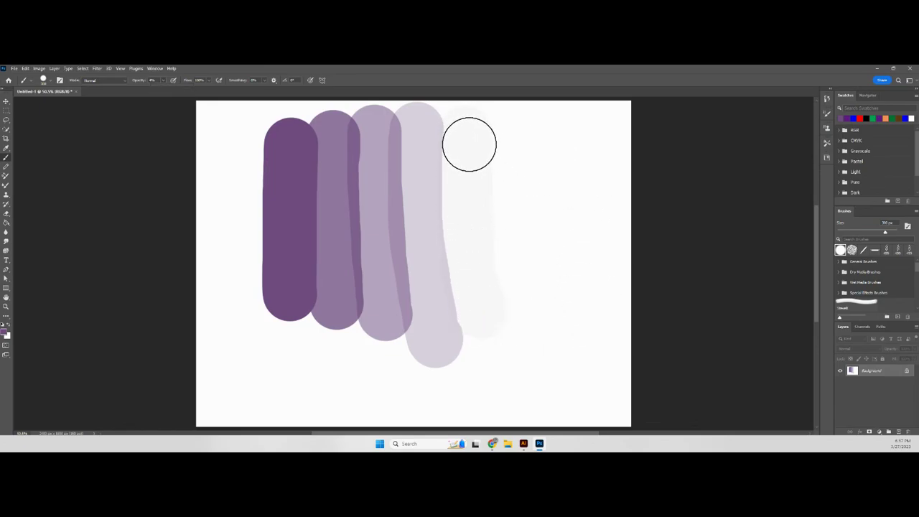
mouse_move(469, 141)
left_mouse_down()
mouse_move(488, 313)
mouse_move(460, 144)
mouse_move(480, 304)
mouse_move(469, 163)
mouse_move(477, 295)
mouse_move(417, 160)
mouse_move(400, 247)
mouse_move(366, 240)
left_mouse_up()
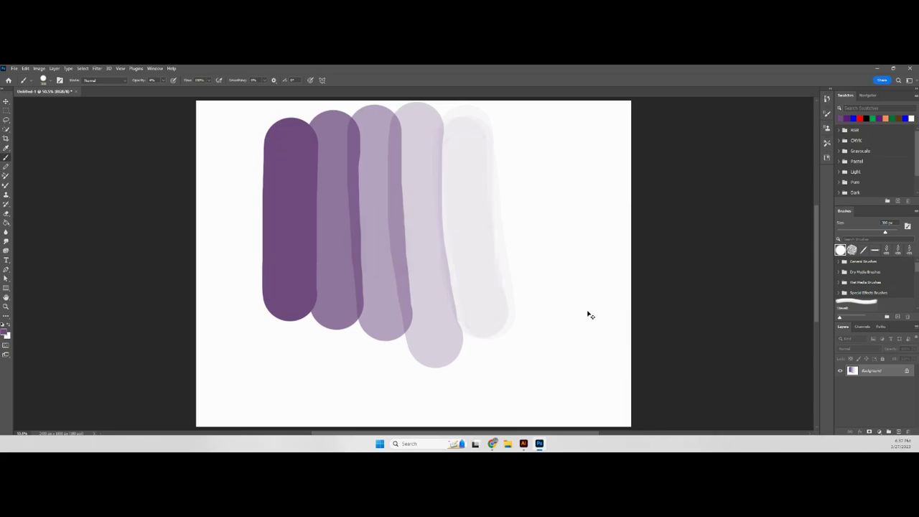
key("ctrl+z")
key("ctrl+z")
key("ctrl+z")
key("ctrl+z")
key("ctrl+z")
key("ctrl+z")
key("ctrl+z")
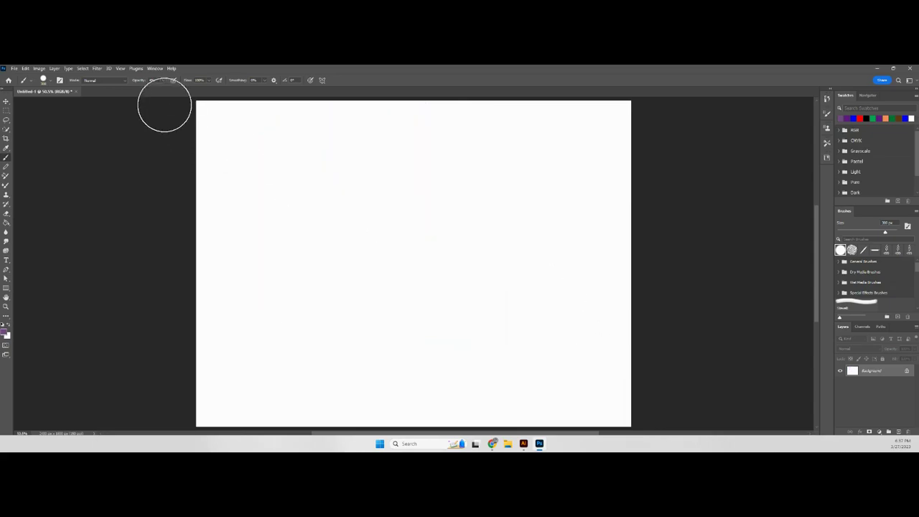
Set opacity to about 30%, paint four overlapping translucent vertical strokes, and shrink the brush with [.
left_click(163, 80)
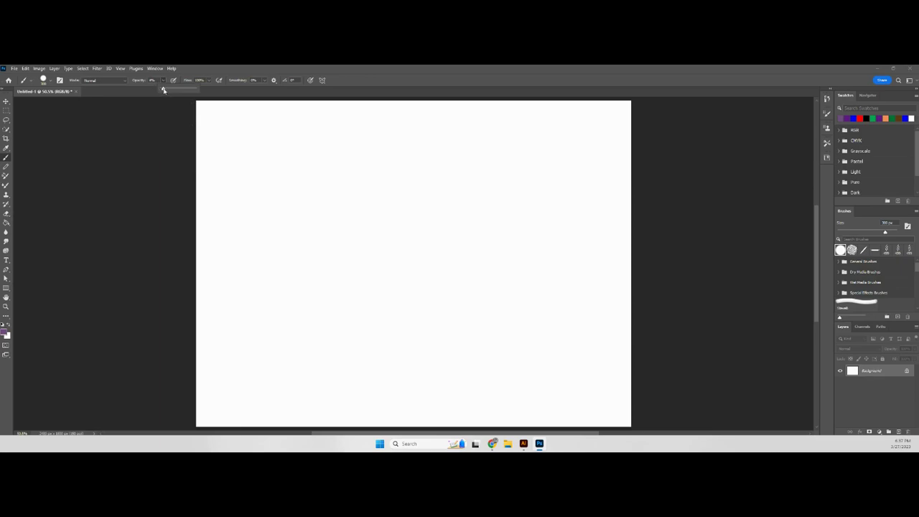
left_click_drag(163, 90, 173, 91)
left_click_drag(347, 150, 348, 352)
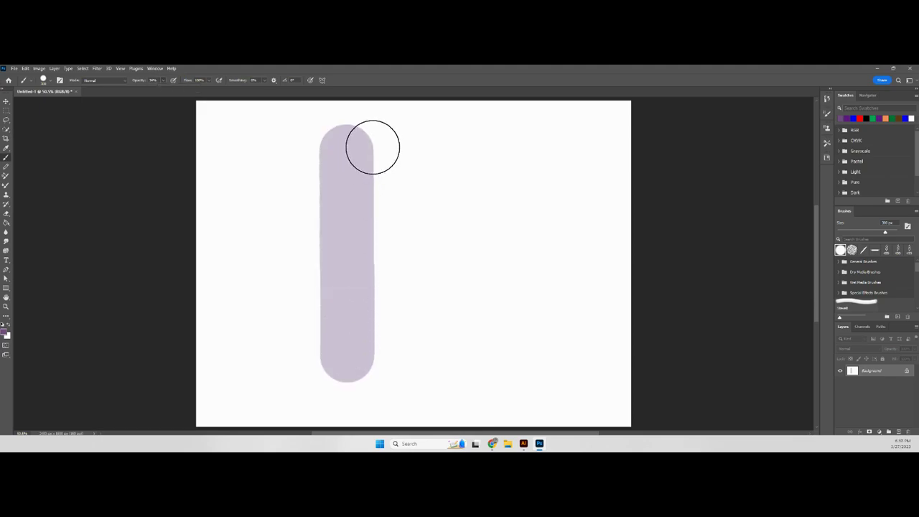
left_click_drag(354, 148, 364, 363)
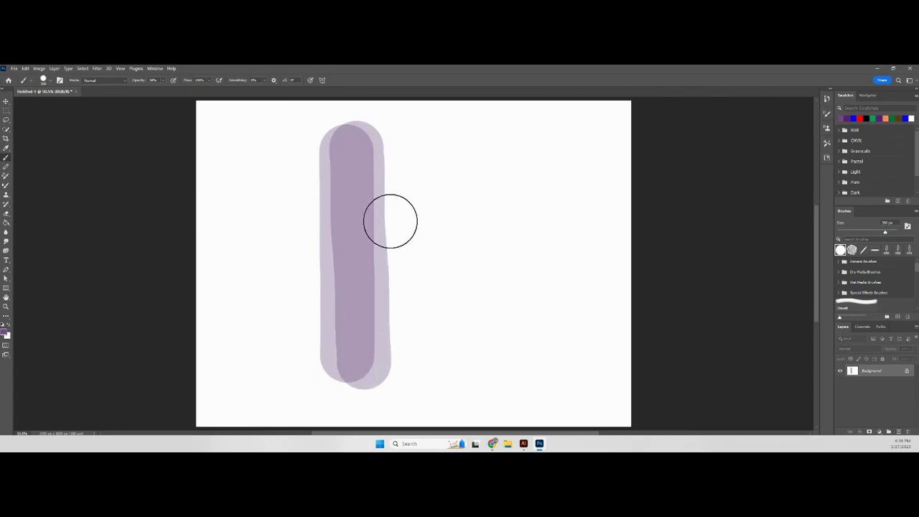
left_click_drag(372, 145, 388, 379)
left_click_drag(388, 140, 389, 394)
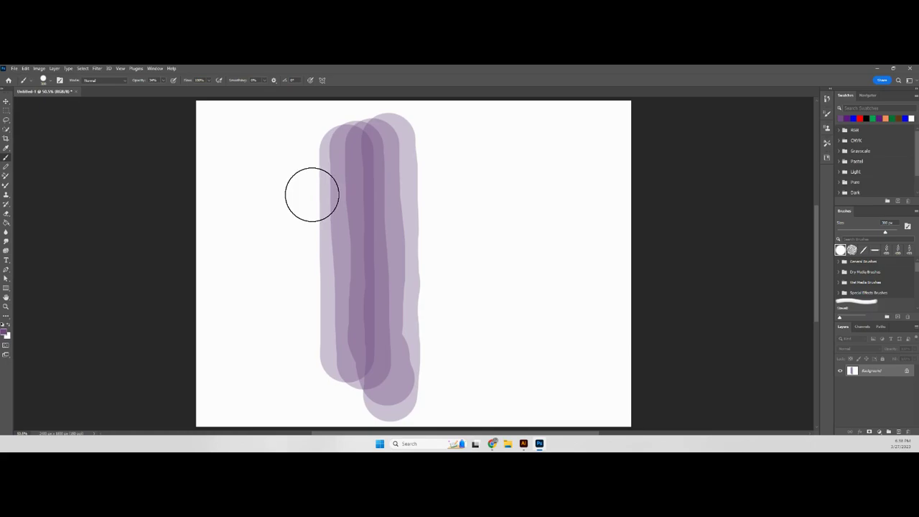
key("bracketleft")
key("bracketleft")
key("bracketleft")
key("bracketleft")
key("bracketleft")
key("bracketleft")
key("bracketleft")
key("bracketleft")
key("bracketleft")
key("bracketleft")
Clear the canvas, set opacity to 100%, choose an enlarged textured brush, and paint a vertical stroke.
key("ctrl+z")
key("ctrl+z")
key("ctrl+z")
key("ctrl+z")
key("ctrl+z")
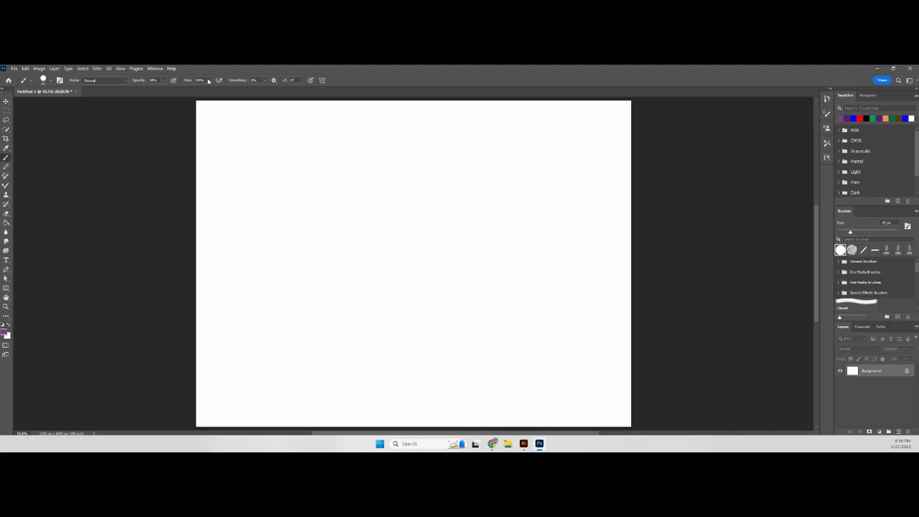
left_click(164, 81)
left_click_drag(162, 90, 189, 92)
left_click(52, 81)
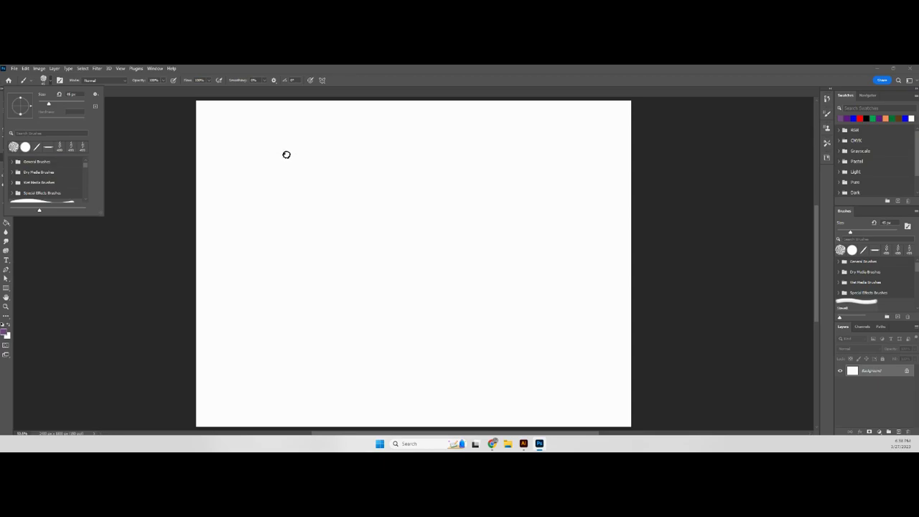
left_click(49, 83)
key("bracketright")
key("bracketright")
key("bracketright")
key("bracketright")
key("bracketright")
key("bracketright")
key("bracketright")
key("bracketright")
key("bracketright")
key("bracketright")
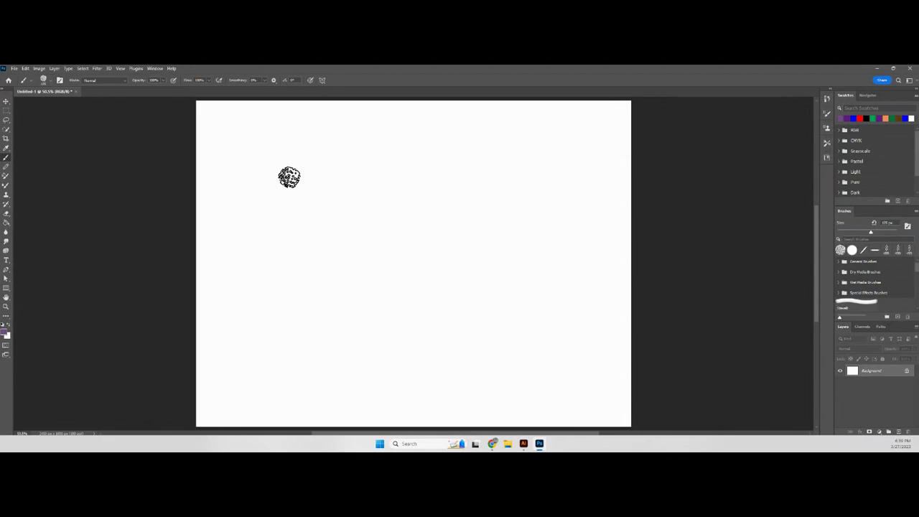
key("bracketright")
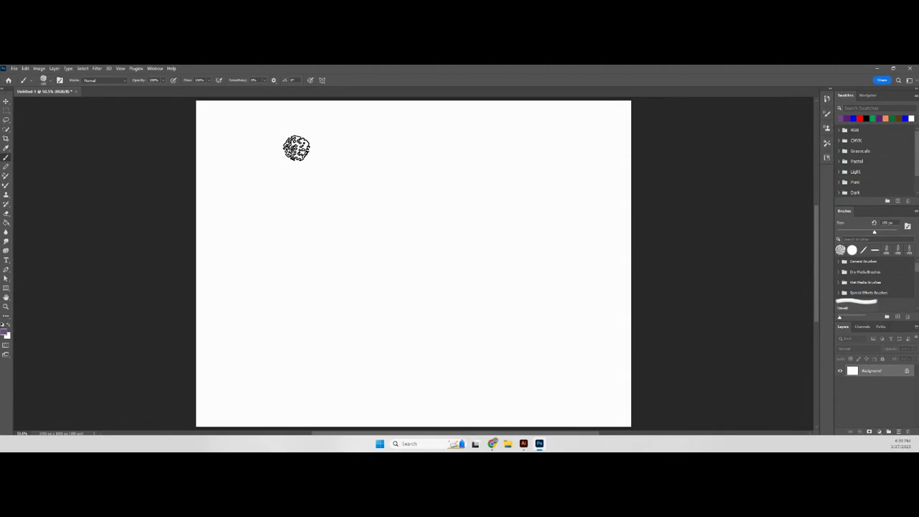
left_click_drag(296, 148, 301, 286)
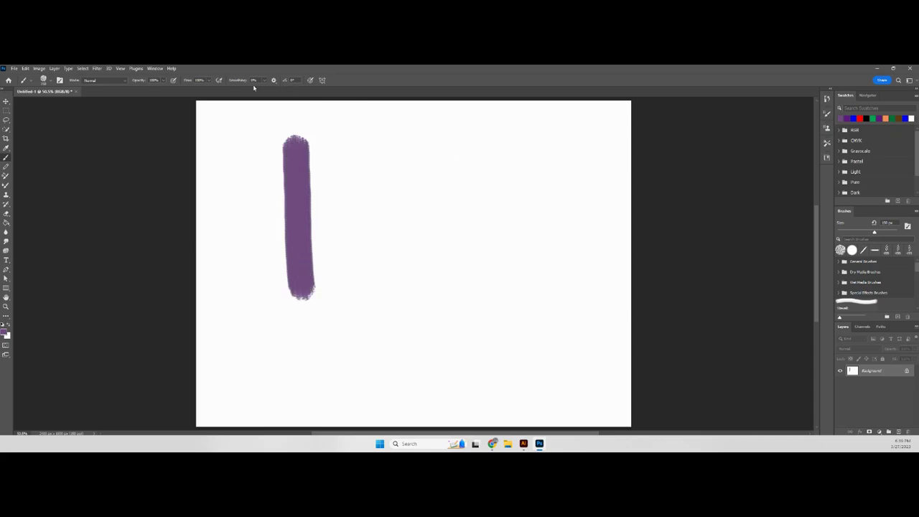
Paint three more textured bars, lowering Flow each time (about 65% for the third).
left_click(210, 80)
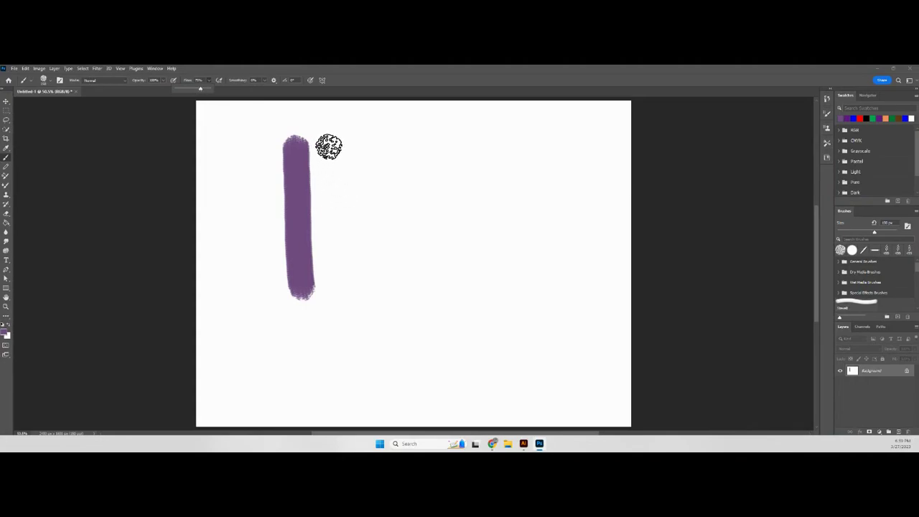
mouse_move(326, 146)
left_mouse_down()
mouse_move(334, 297)
mouse_move(324, 176)
left_mouse_up()
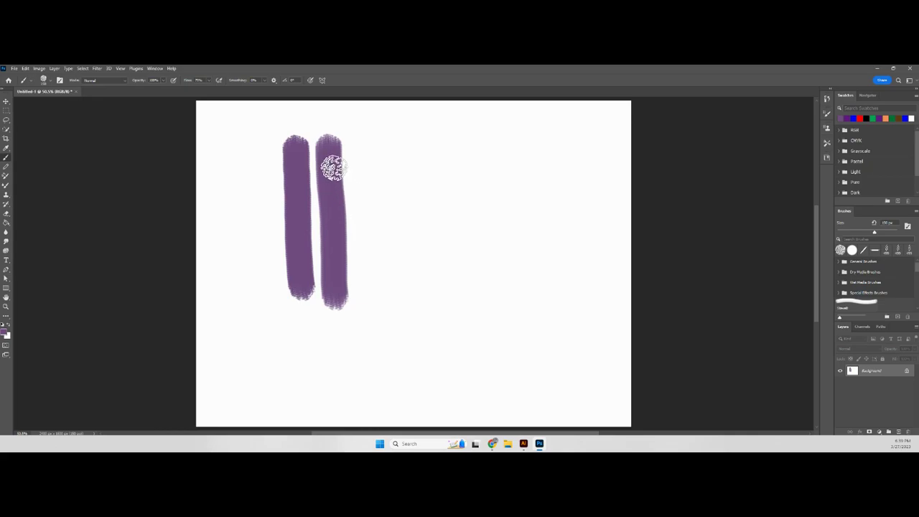
left_click(208, 81)
left_click_drag(209, 90, 204, 90)
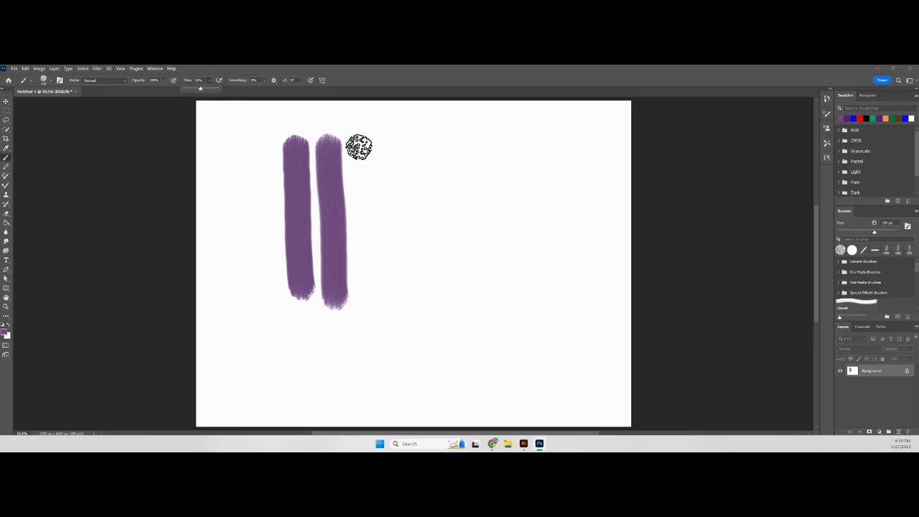
left_click_drag(359, 146, 366, 290)
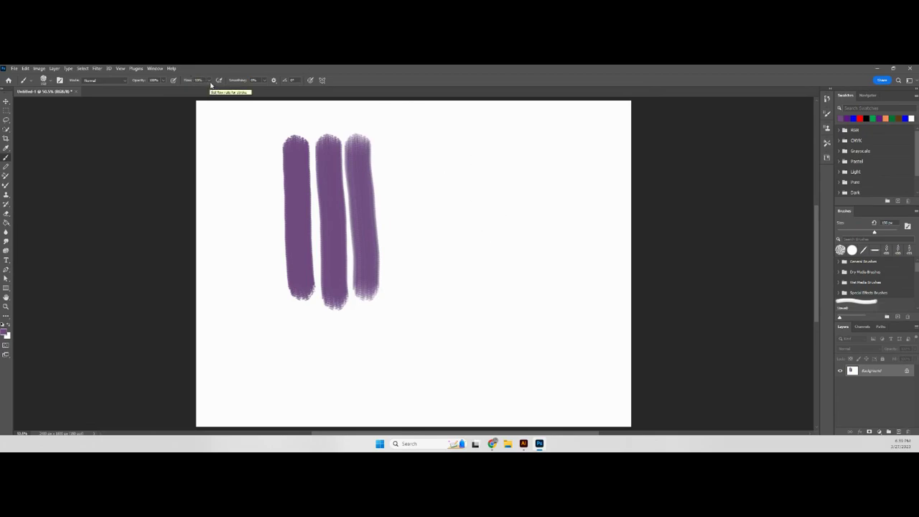
left_click(209, 80)
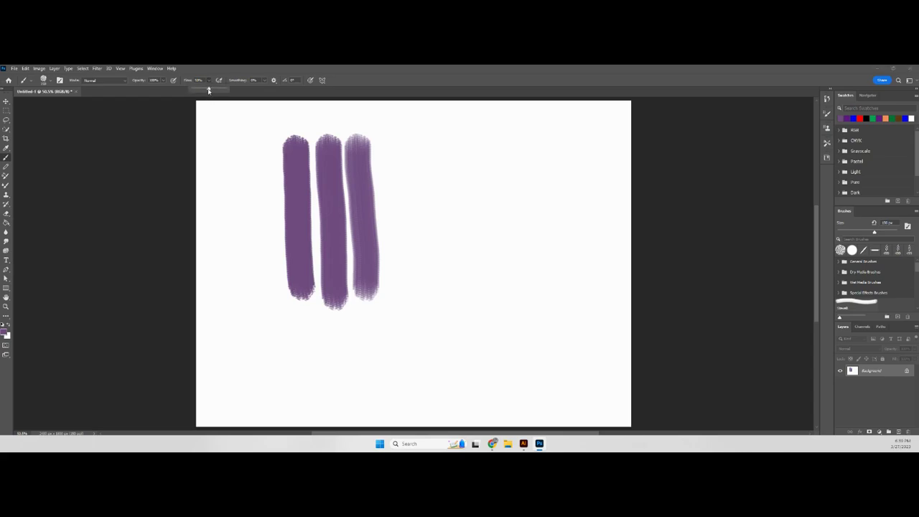
left_click_drag(209, 91, 202, 91)
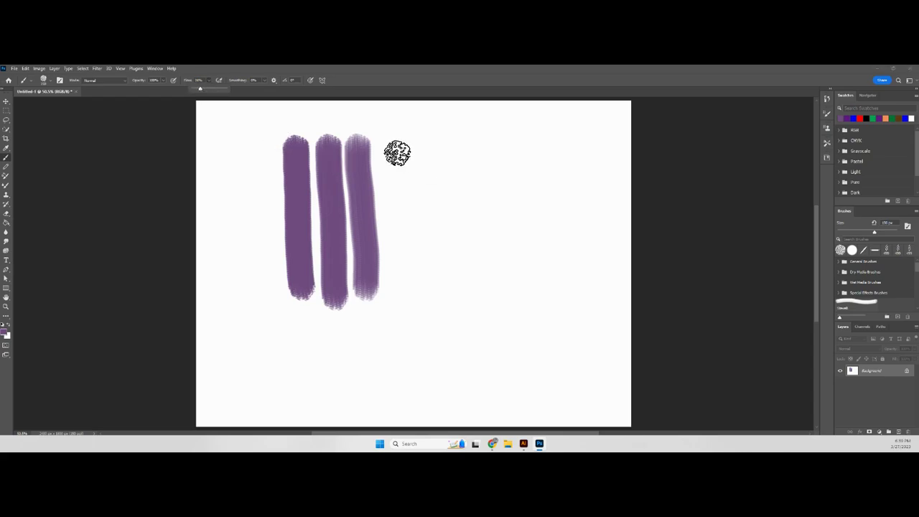
left_click_drag(388, 145, 400, 305)
Zoom in twice on the stroke textures, then shrink the brush with [ and pick Hard Round.
left_click(6, 307)
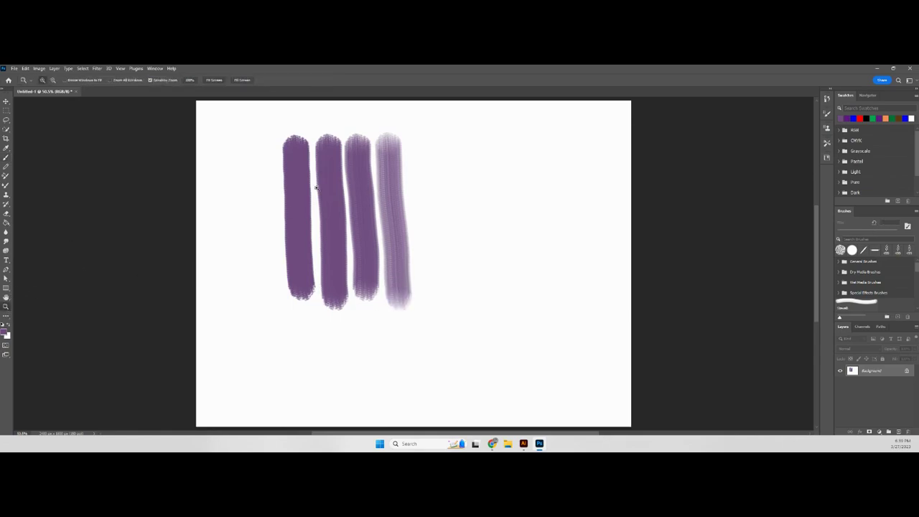
left_click(287, 131)
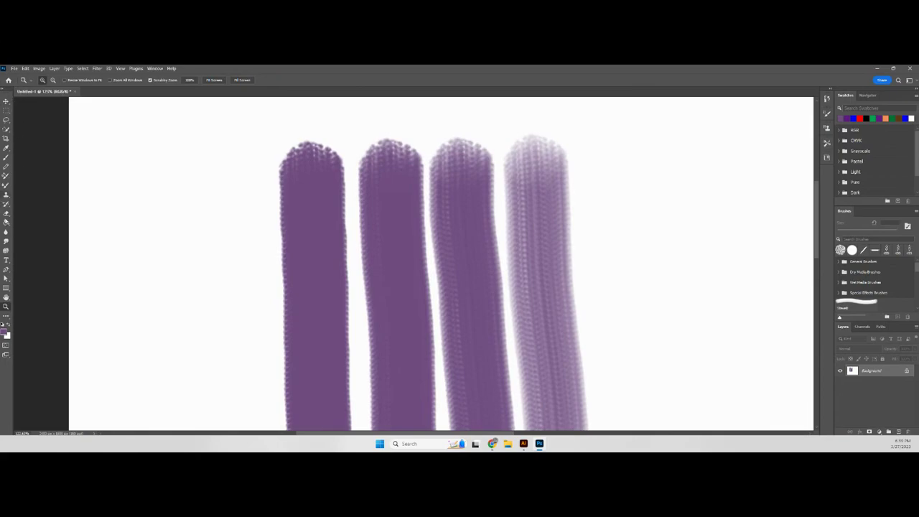
left_click(6, 156)
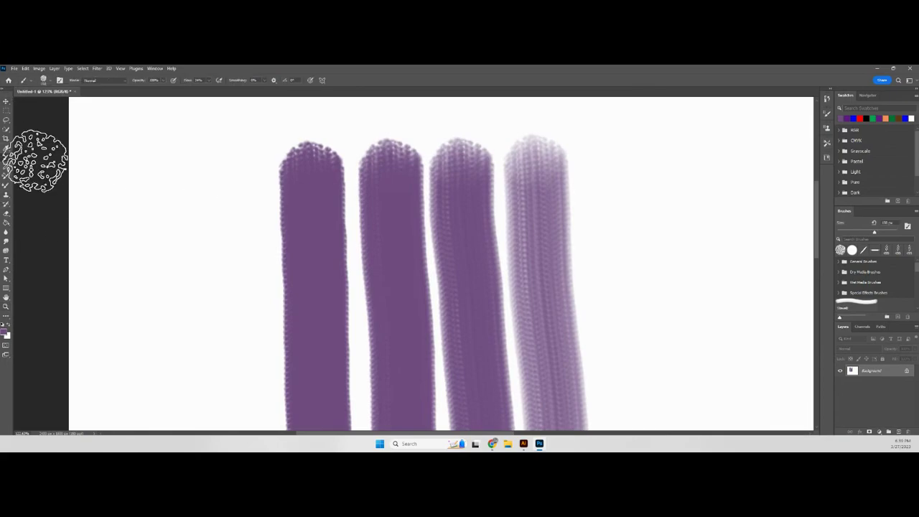
key("bracketleft")
key("bracketleft")
key("bracketleft")
key("bracketleft")
key("bracketleft")
key("bracketleft")
key("bracketleft")
key("bracketleft")
key("bracketleft")
key("bracketleft")
key("bracketleft")
key("bracketleft")
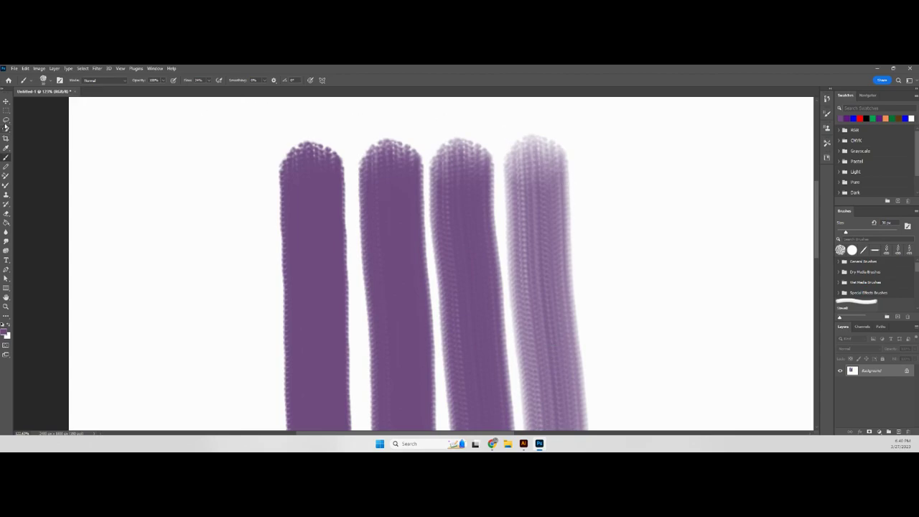
left_click(52, 81)
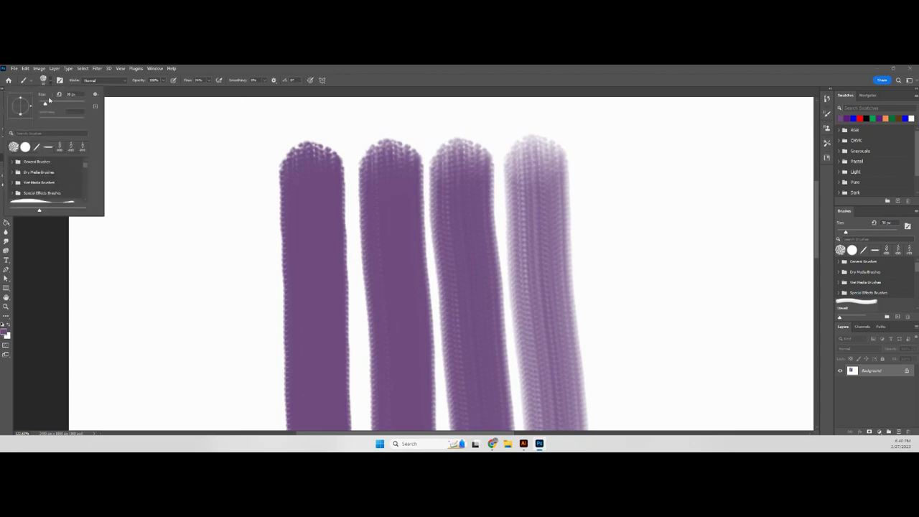
left_click(25, 147)
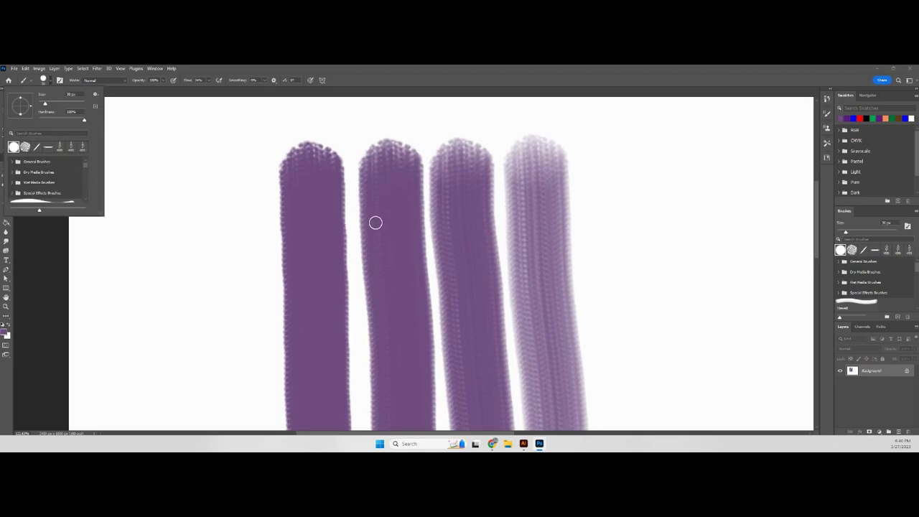
Undo the four fading bars and fit the whole canvas on screen.
key("ctrl+z")
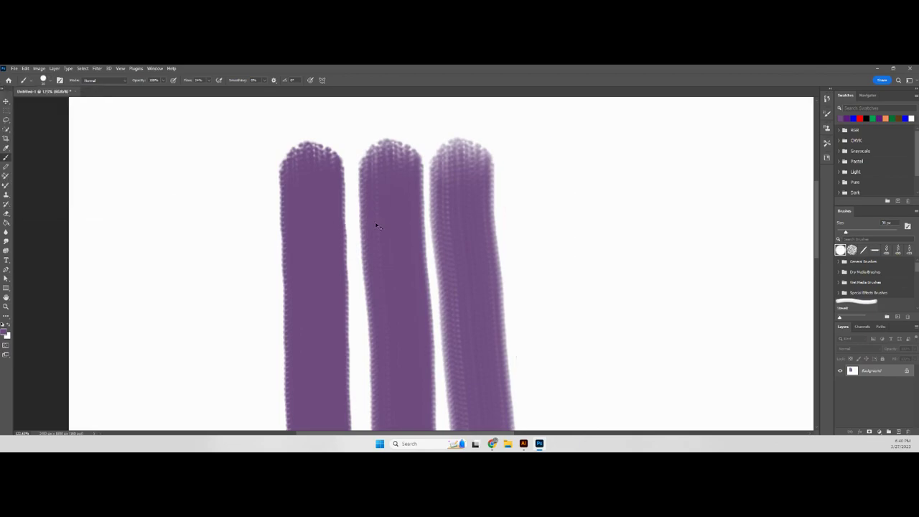
key("ctrl+z")
key("ctrl+z")
key("ctrl+z")
key("ctrl+0")
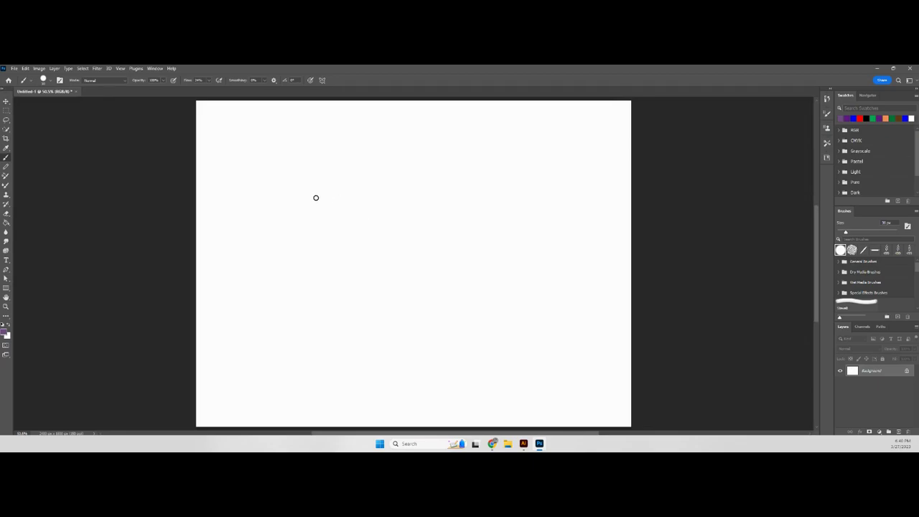
Adjust Flow, enlarge the hard round brush to about 100 px, and paint a wavy S-shaped stroke.
left_click(208, 81)
key("bracketright")
key("bracketright")
key("bracketright")
key("bracketright")
key("bracketright")
key("bracketright")
key("bracketright")
mouse_move(338, 125)
left_mouse_down()
mouse_move(287, 180)
mouse_move(373, 218)
mouse_move(371, 242)
mouse_move(303, 292)
mouse_move(302, 325)
mouse_move(344, 358)
left_mouse_up()
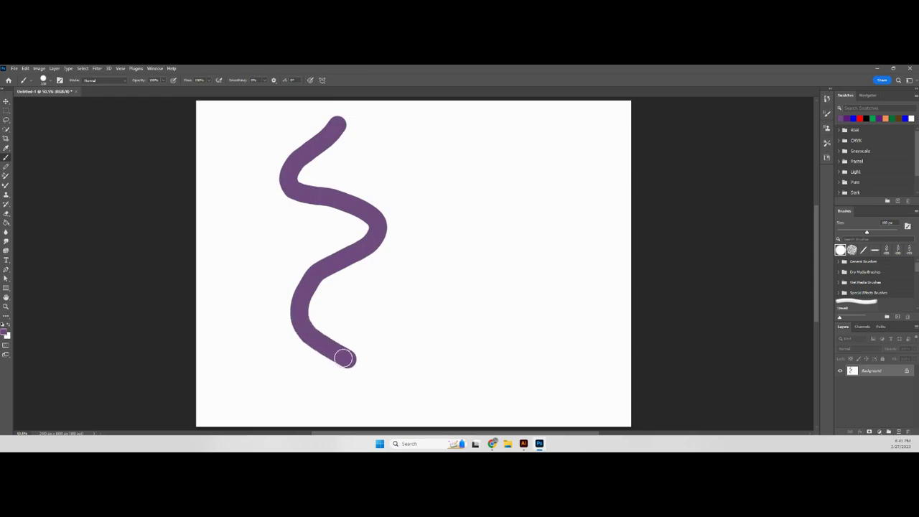
Raise stroke smoothing to 100% and paint a smoothed wavy stroke beside the first.
left_click(265, 80)
left_click_drag(265, 89, 283, 91)
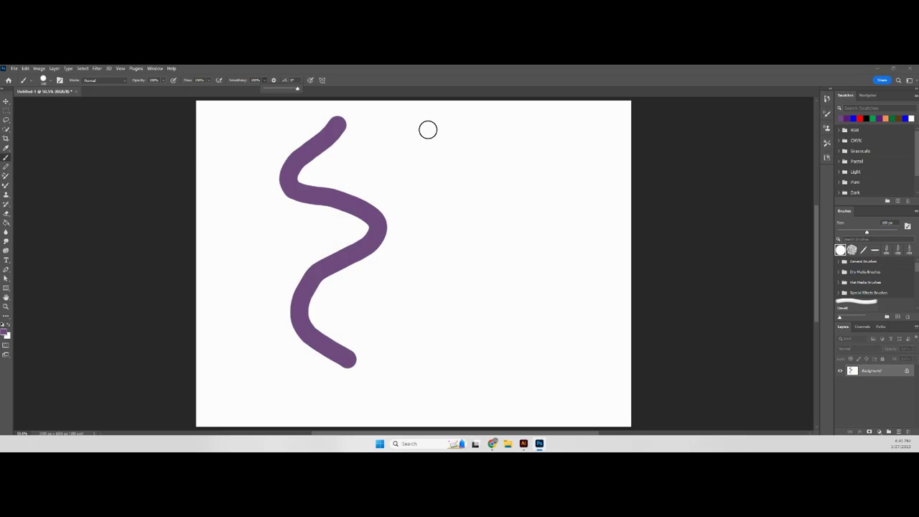
mouse_move(433, 129)
left_mouse_down()
mouse_move(396, 176)
mouse_move(453, 213)
mouse_move(466, 246)
mouse_move(401, 291)
mouse_move(390, 338)
mouse_move(430, 354)
mouse_move(477, 357)
left_mouse_up()
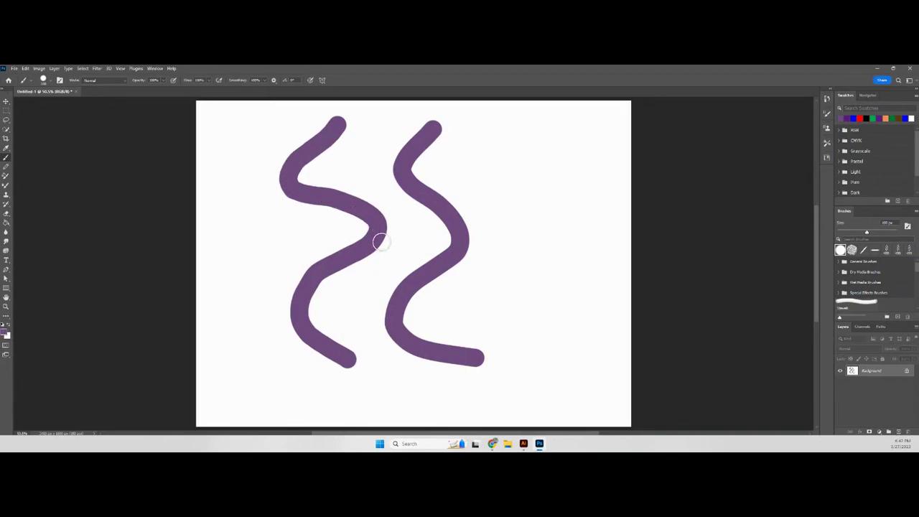
Paint another wavy stroke down the right side, then undo the smoothing test strokes.
left_click(529, 138)
mouse_move(529, 138)
left_mouse_down()
mouse_move(508, 166)
mouse_move(517, 182)
mouse_move(559, 190)
mouse_move(573, 221)
mouse_move(511, 230)
mouse_move(509, 275)
mouse_move(570, 263)
mouse_move(594, 308)
mouse_move(522, 289)
mouse_move(482, 318)
mouse_move(590, 347)
mouse_move(562, 376)
mouse_move(454, 404)
mouse_move(382, 364)
left_mouse_up()
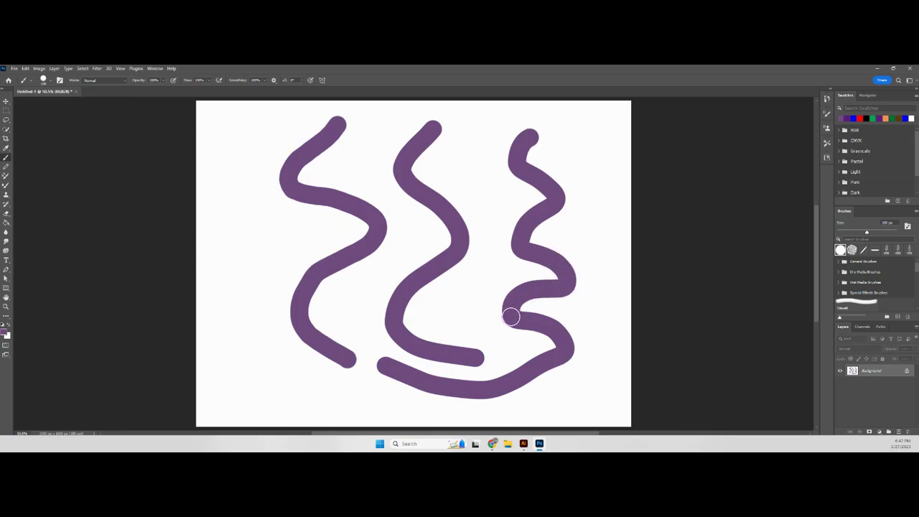
key("ctrl+z")
key("ctrl+z")
key("ctrl+z")
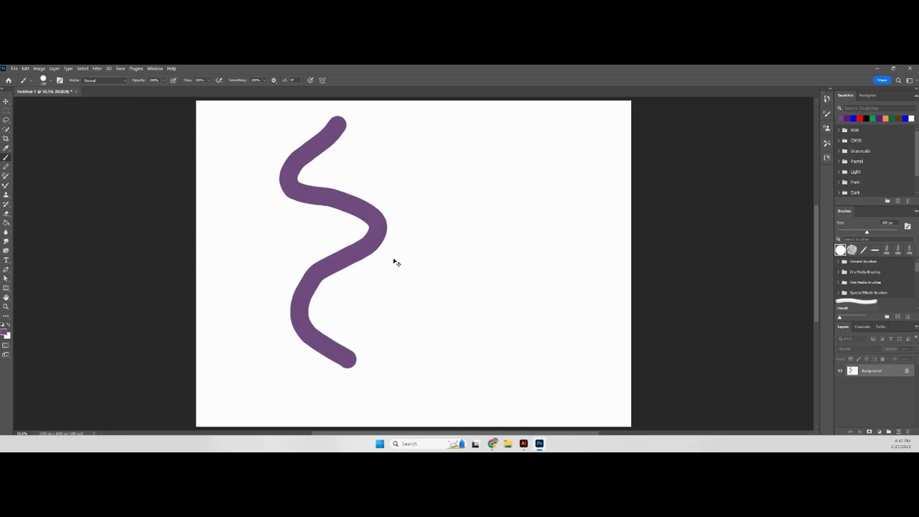
Set smoothing back to 0%, paint a zigzag purple stroke, then undo it.
left_click(264, 80)
left_click_drag(265, 86, 231, 87)
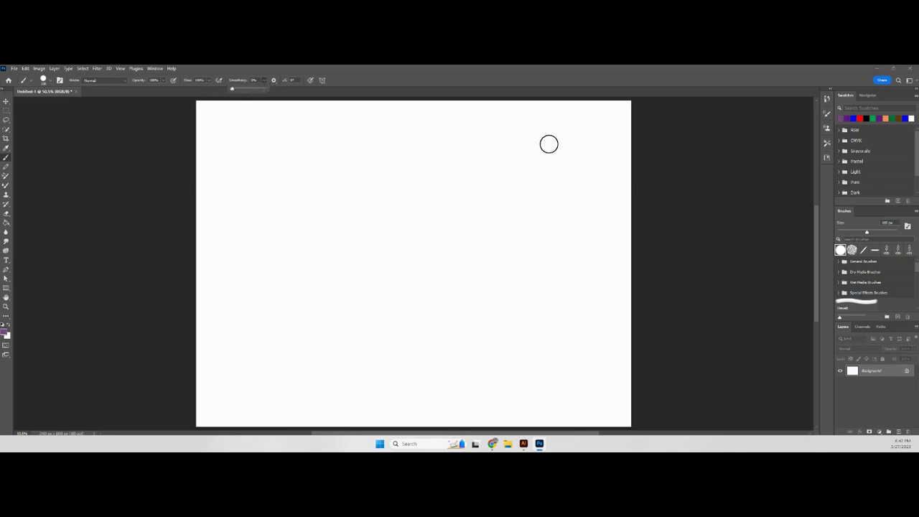
mouse_move(549, 145)
left_mouse_down()
mouse_move(508, 165)
mouse_move(476, 203)
mouse_move(515, 205)
mouse_move(565, 232)
mouse_move(533, 245)
mouse_move(529, 261)
mouse_move(579, 295)
mouse_move(530, 292)
mouse_move(455, 355)
left_mouse_up()
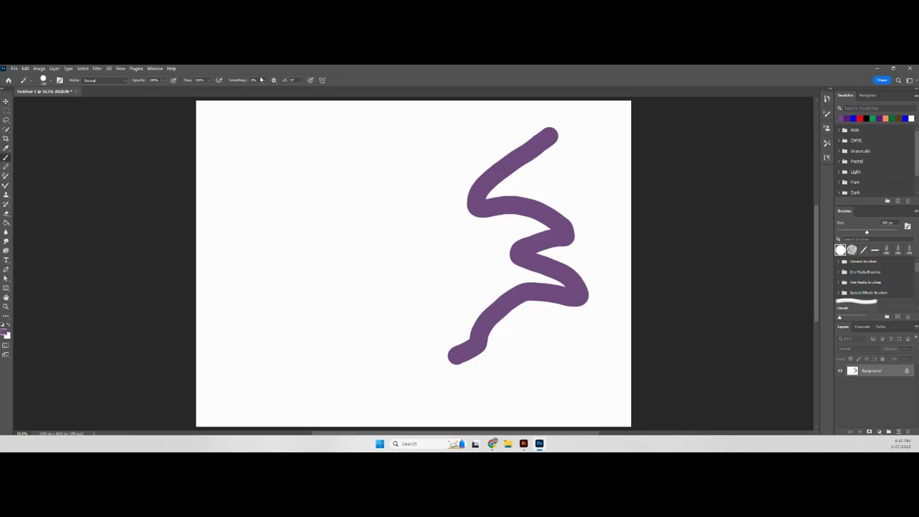
key("ctrl+z")
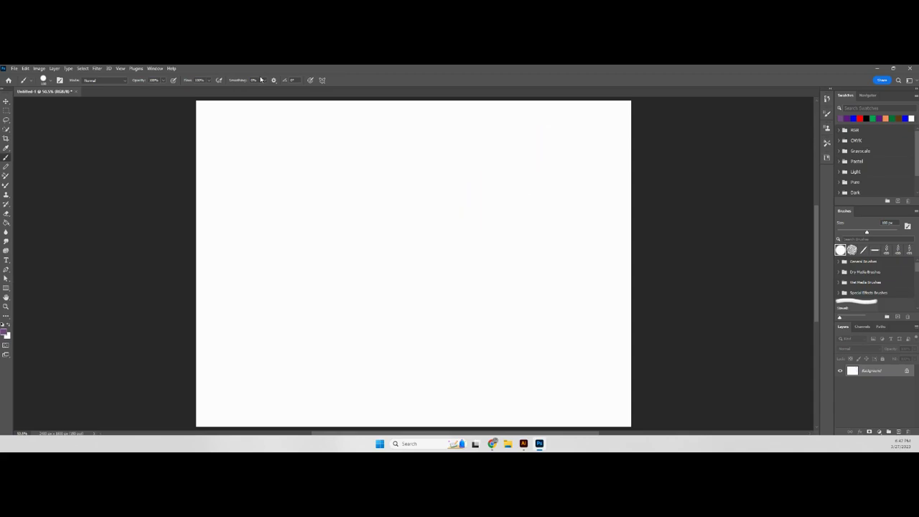
Turn on airbrush build-up, choose the textured brush tip, and enlarge it.
left_click(219, 81)
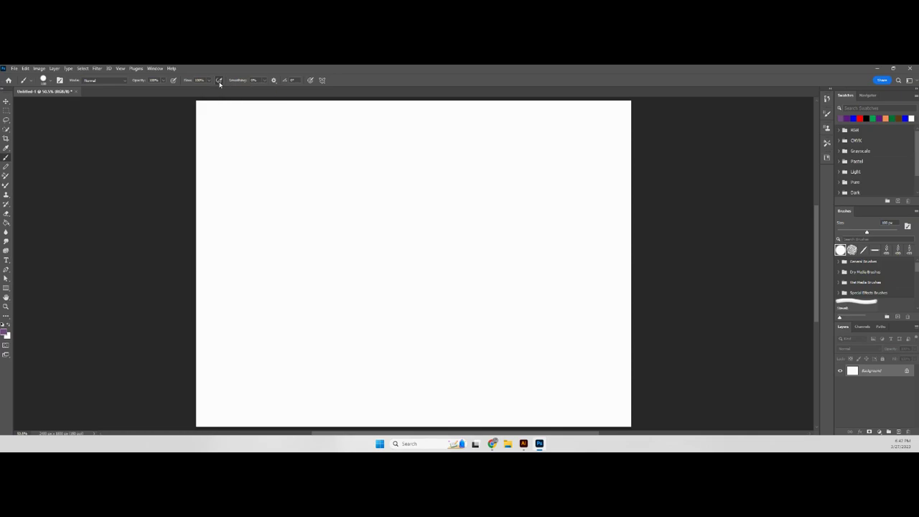
left_click(52, 81)
left_click(26, 147)
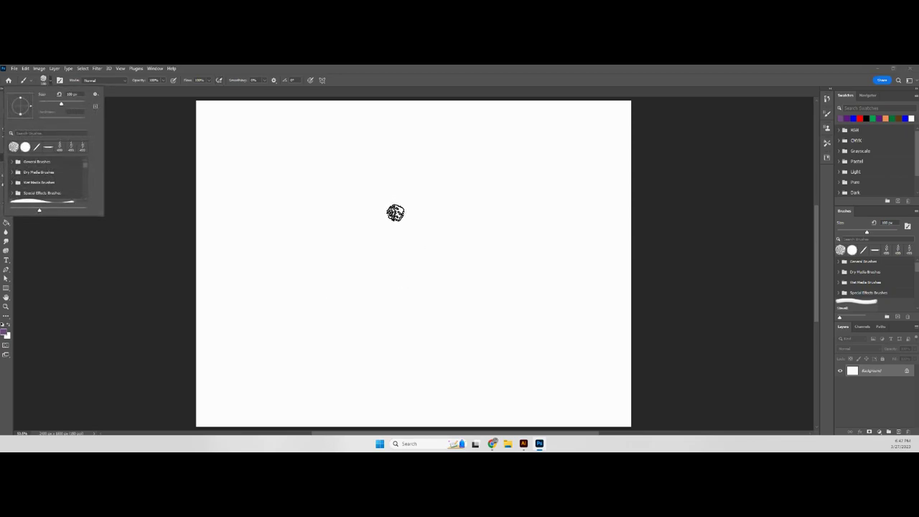
left_click(135, 209)
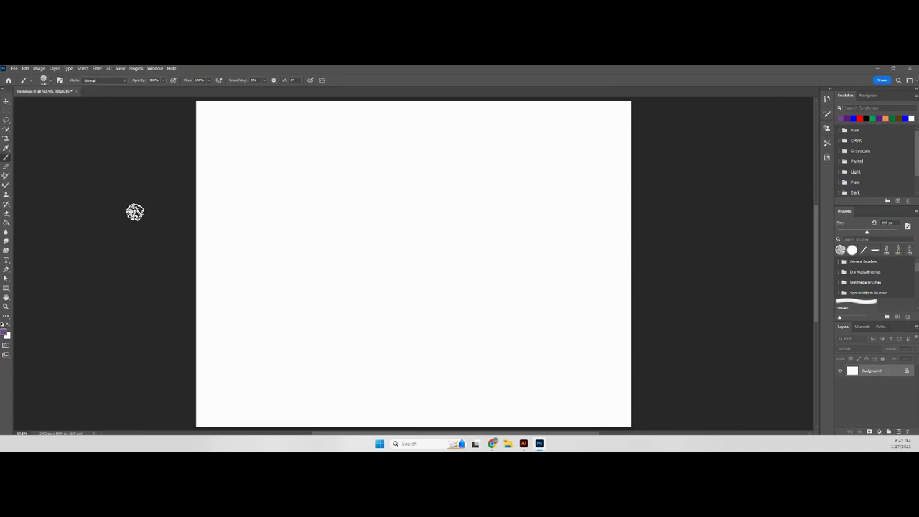
key("bracketright")
key("bracketright")
key("bracketright")
key("bracketright")
key("bracketright")
key("bracketright")
key("bracketright")
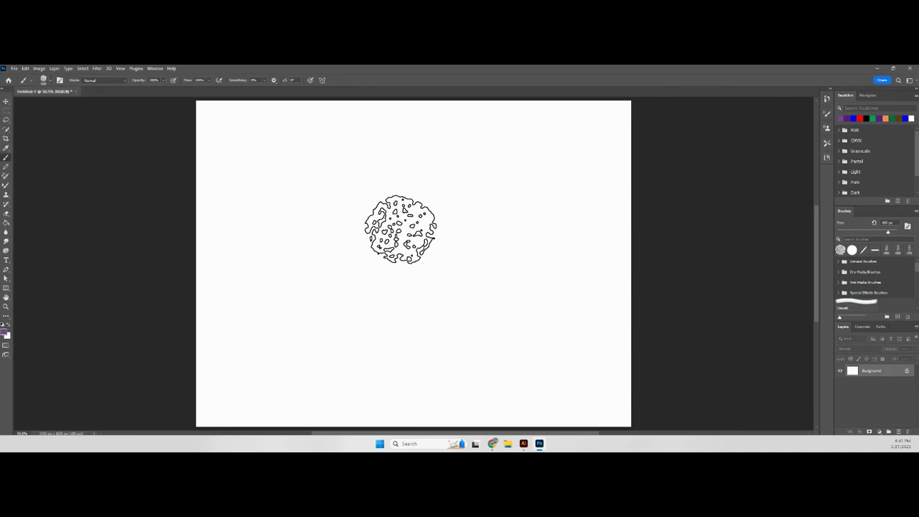
Build up a test dab mid-canvas, then undo it.
left_click(400, 228)
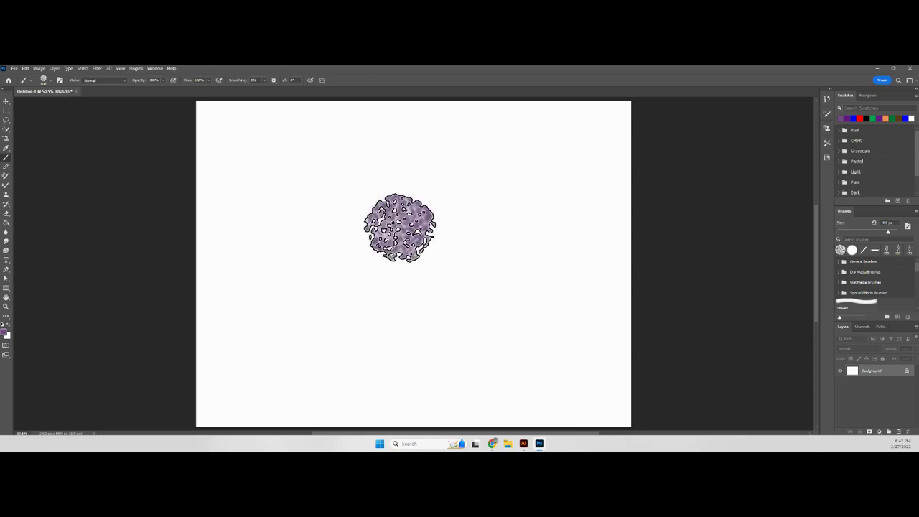
left_click(400, 227)
left_click(400, 228)
left_click(400, 227)
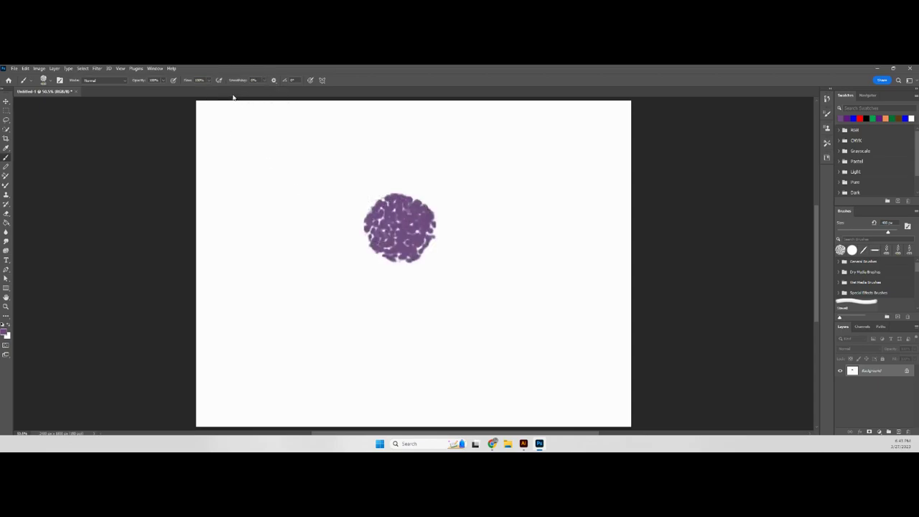
key("ctrl+z")
key("ctrl+z")
key("ctrl+z")
key("ctrl+z")
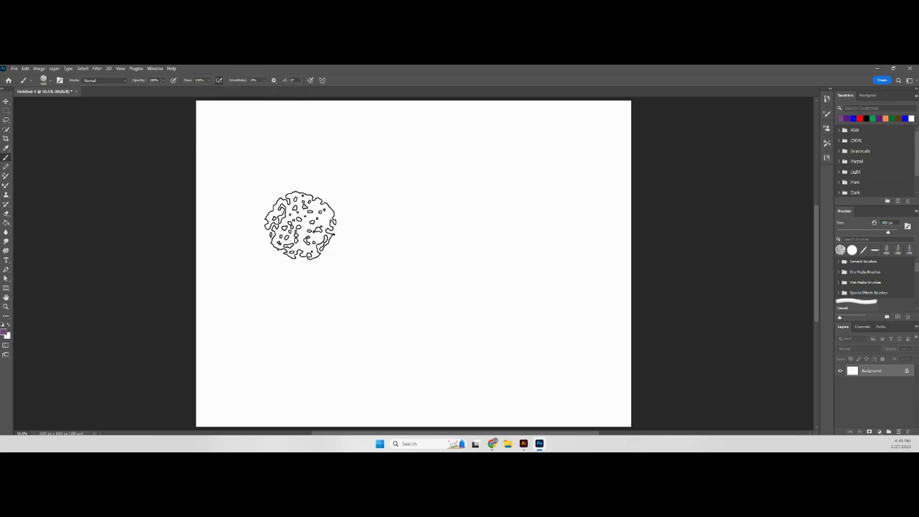
Stamp a top row of three textured dabs, building up paint on each.
left_click(405, 223)
left_click(404, 224)
left_click(404, 223)
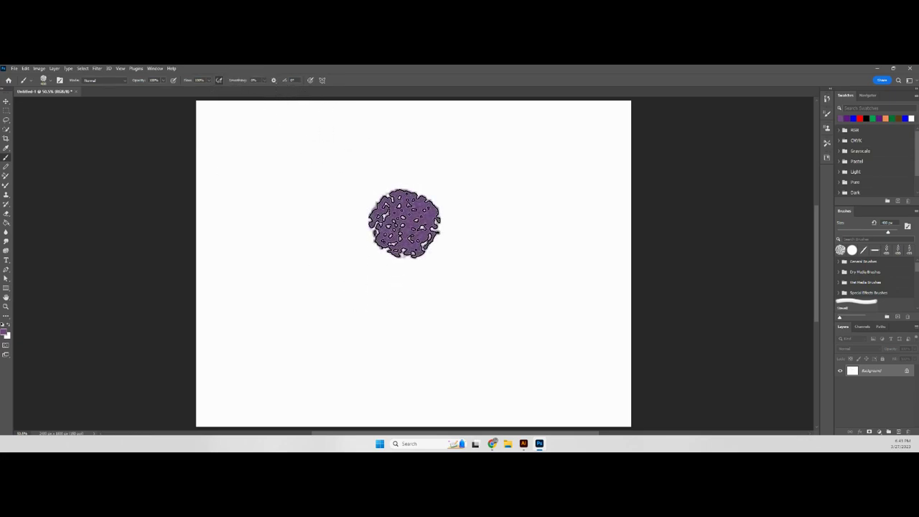
left_click(521, 229)
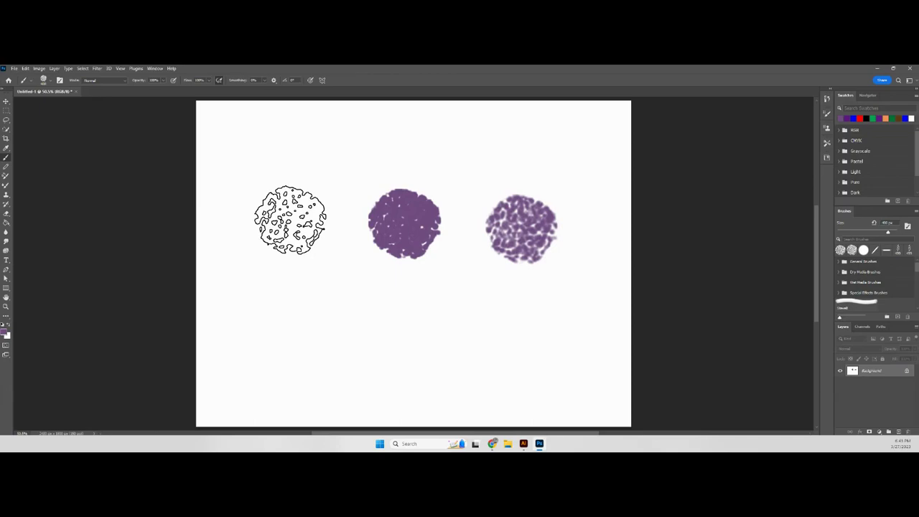
left_click(290, 221)
left_click(290, 221)
left_click(290, 221)
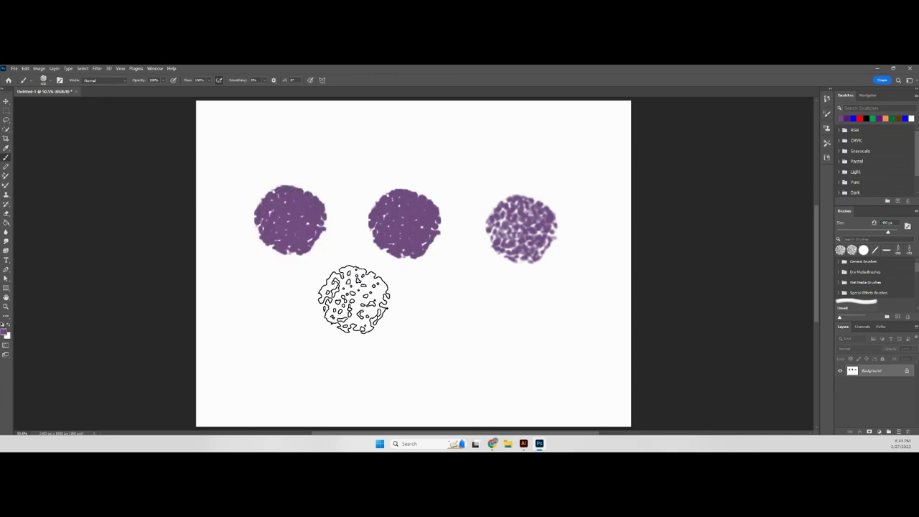
left_click(521, 228)
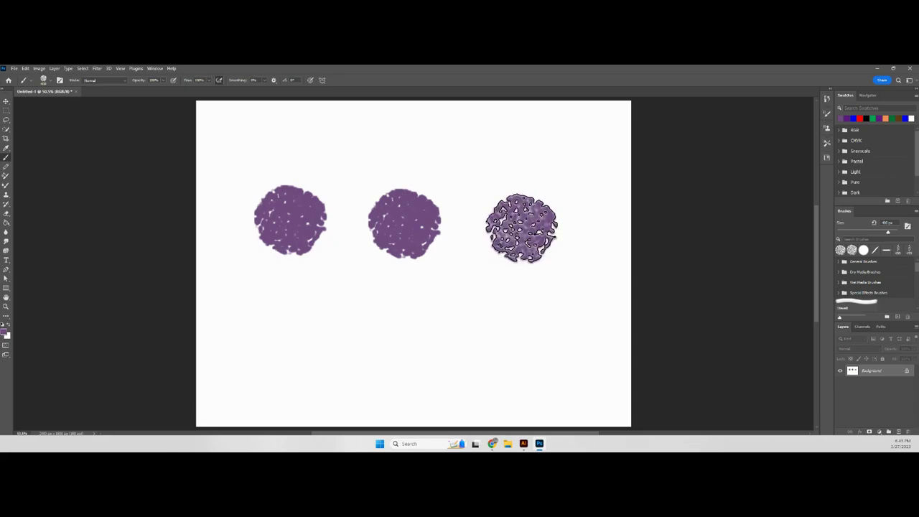
Stamp a lower row of three dabs, two lighter and more speckled.
left_click(355, 312)
left_click(355, 312)
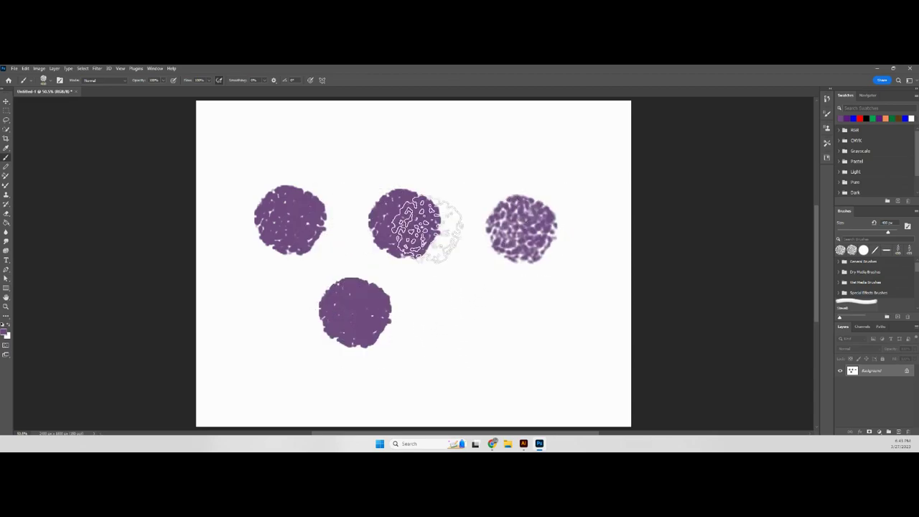
left_click(460, 321)
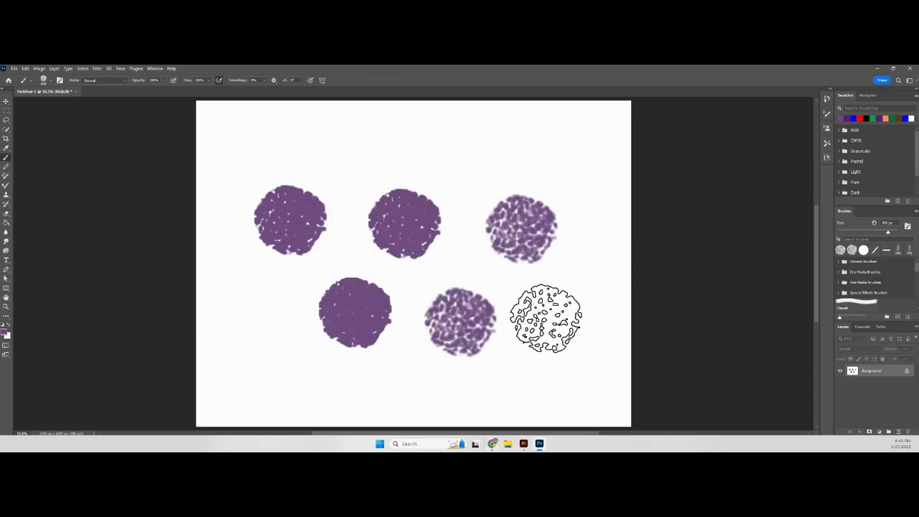
left_click(545, 318)
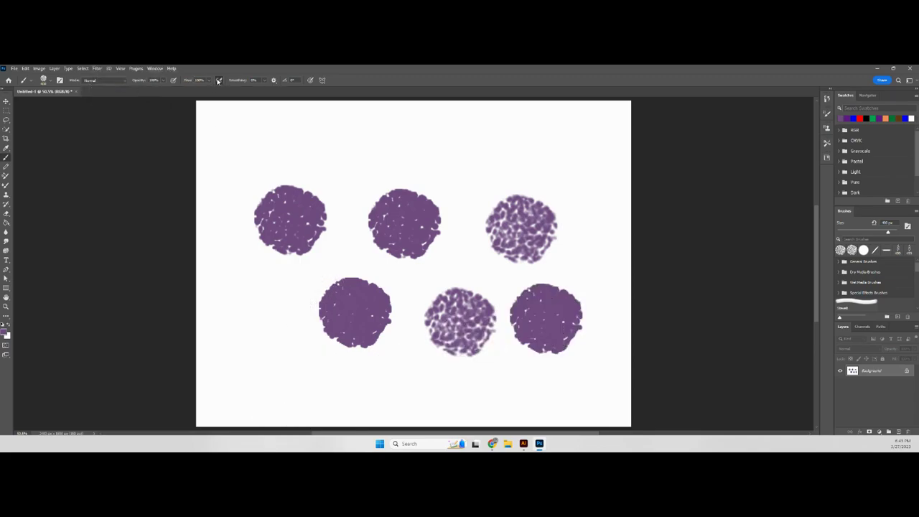
Undo the remaining dabs, enable pen pressure for size, and bring up the symmetry options.
key("ctrl+z")
key("ctrl+z")
key("ctrl+z")
key("ctrl+z")
key("ctrl+z")
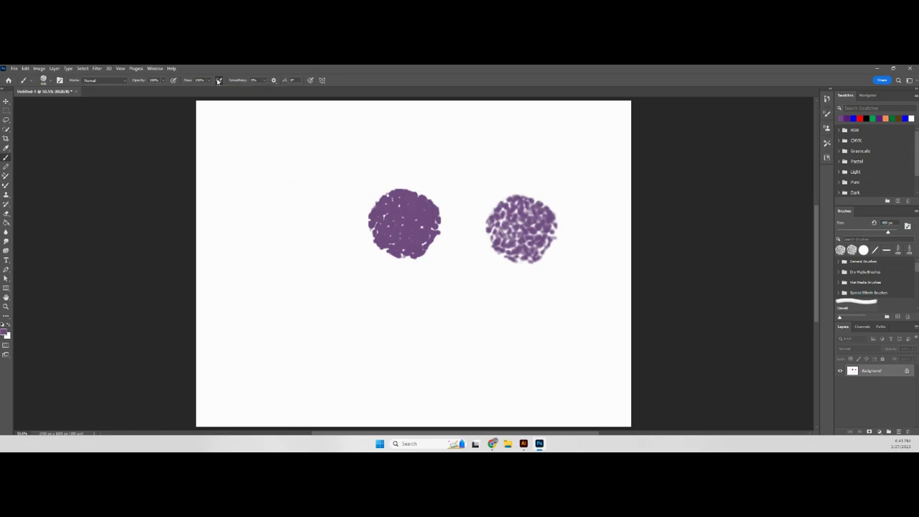
key("ctrl+z")
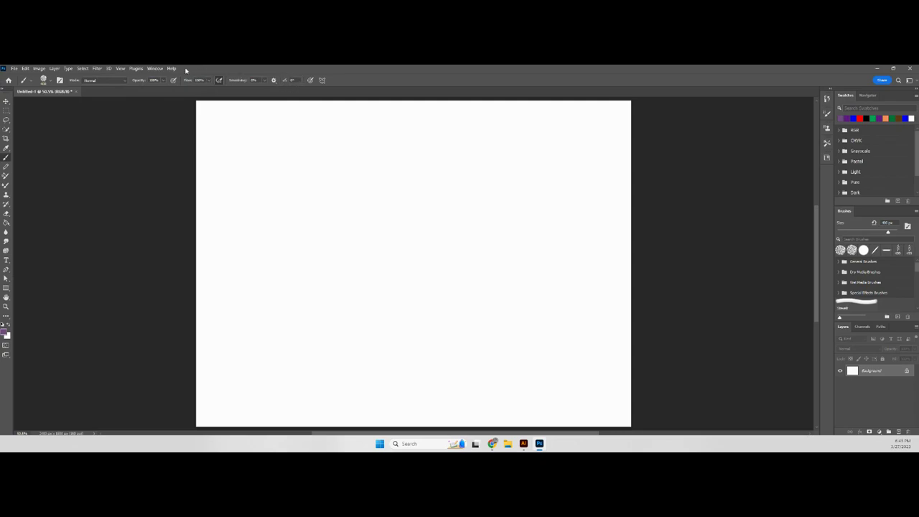
left_click(46, 81)
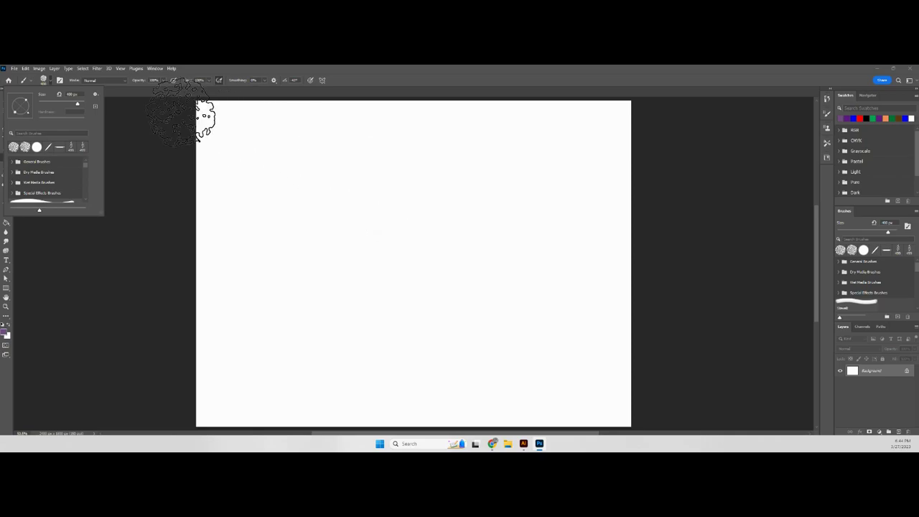
left_click(59, 80)
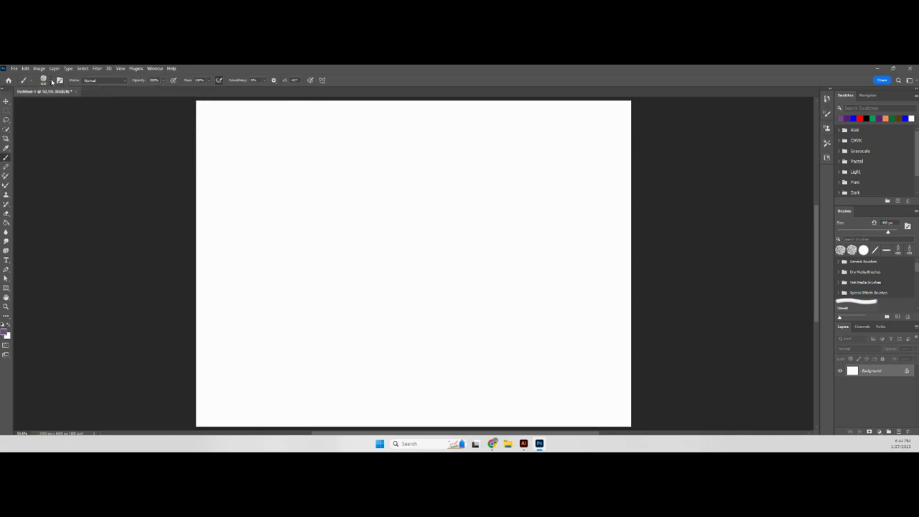
left_click(310, 80)
left_click(321, 80)
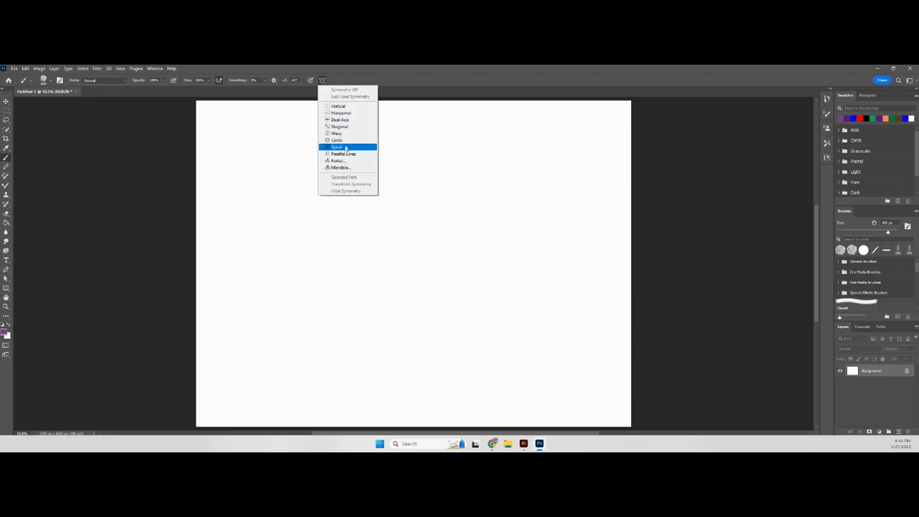
Choose Horizontal symmetry and stretch its axis across the full canvas width.
left_click(345, 114)
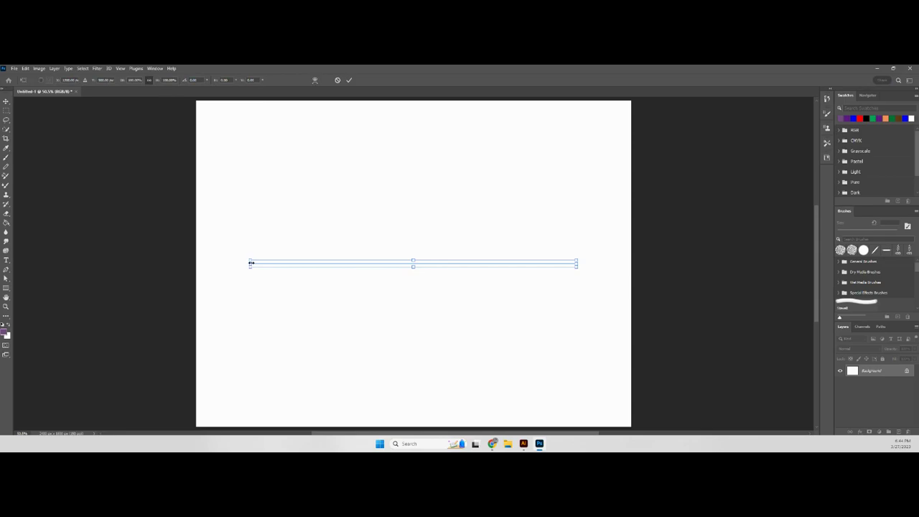
left_click_drag(250, 264, 195, 263)
left_click_drag(572, 266, 633, 263)
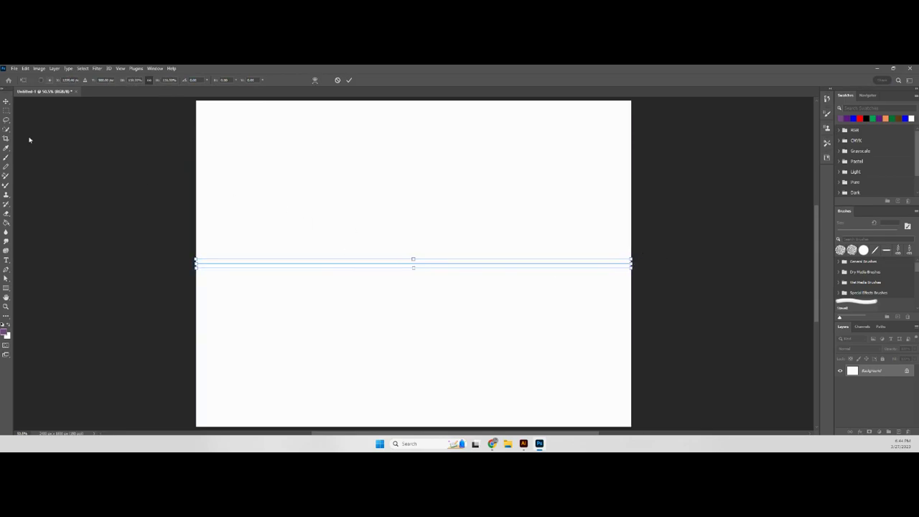
left_click(5, 157)
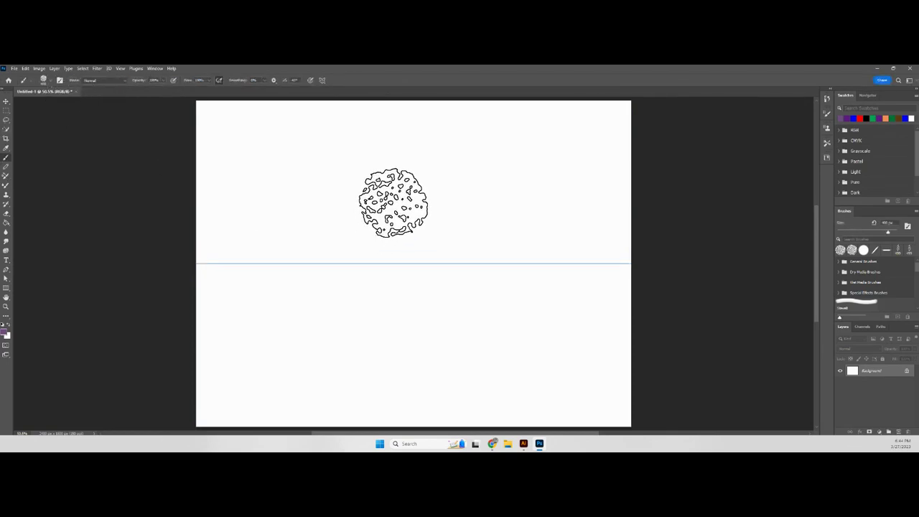
Shrink the brush and paint three wavy purple strokes mirrored above and below the axis.
key("bracketleft")
key("bracketleft")
key("bracketleft")
key("bracketleft")
key("bracketleft")
key("bracketleft")
key("bracketleft")
key("bracketleft")
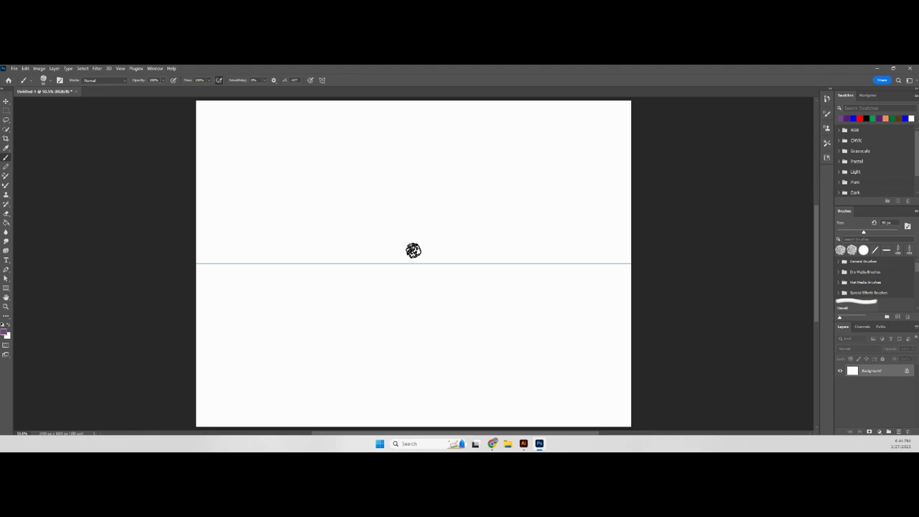
mouse_move(413, 252)
left_mouse_down()
mouse_move(385, 249)
mouse_move(356, 211)
mouse_move(468, 216)
mouse_move(527, 158)
mouse_move(478, 165)
mouse_move(377, 132)
mouse_move(296, 183)
mouse_move(244, 170)
mouse_move(190, 225)
left_mouse_up()
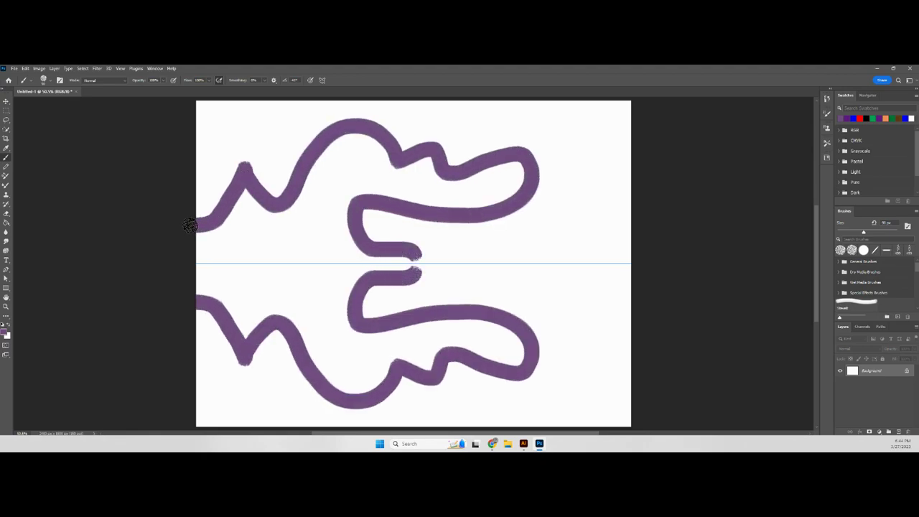
left_click_drag(412, 254, 629, 207)
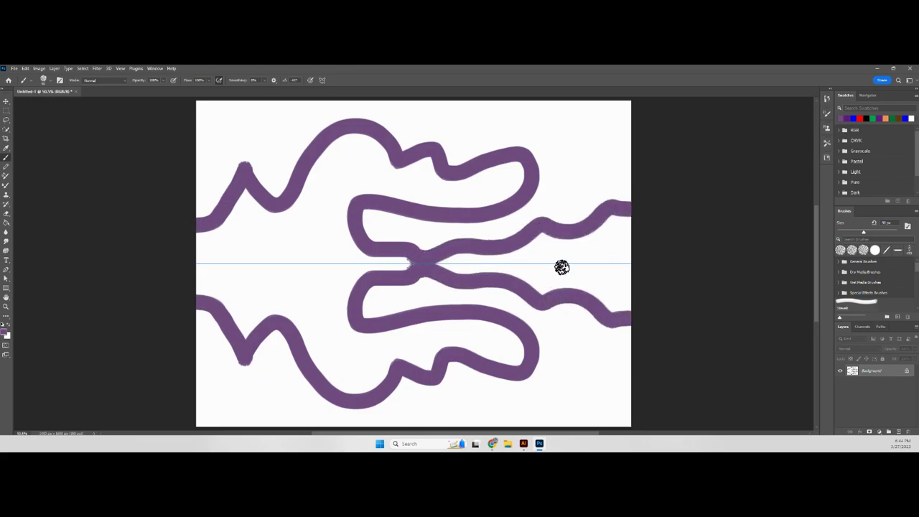
mouse_move(561, 267)
left_mouse_down()
mouse_move(524, 314)
mouse_move(437, 355)
mouse_move(372, 337)
mouse_move(282, 279)
mouse_move(262, 298)
left_mouse_up()
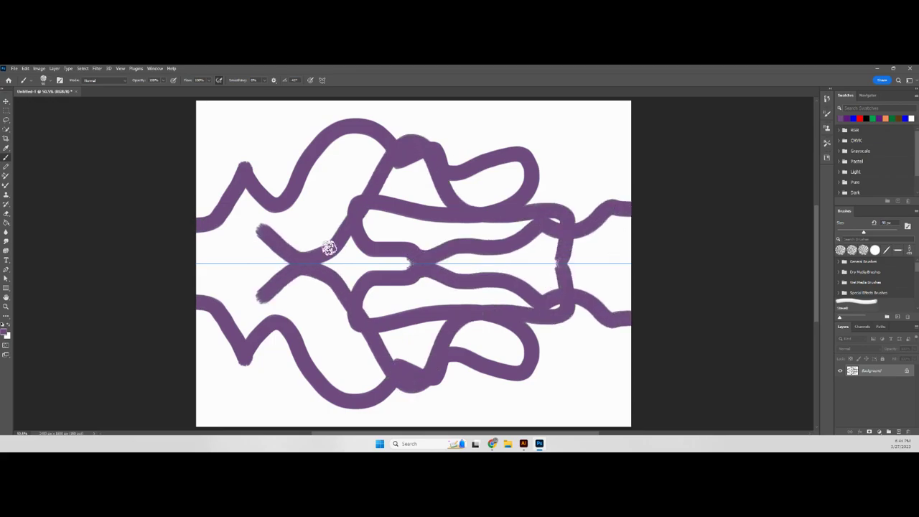
Reopen the symmetry dropdown over the mirrored purple strokes.
left_click(321, 81)
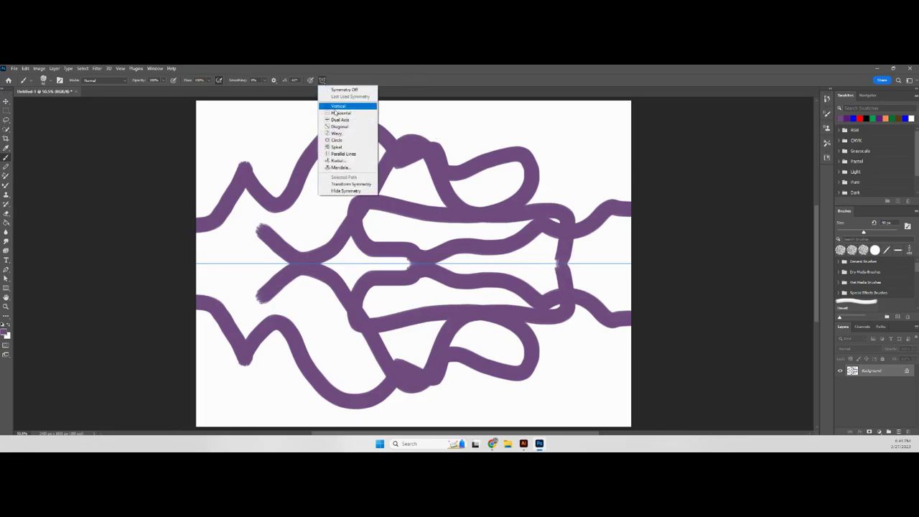